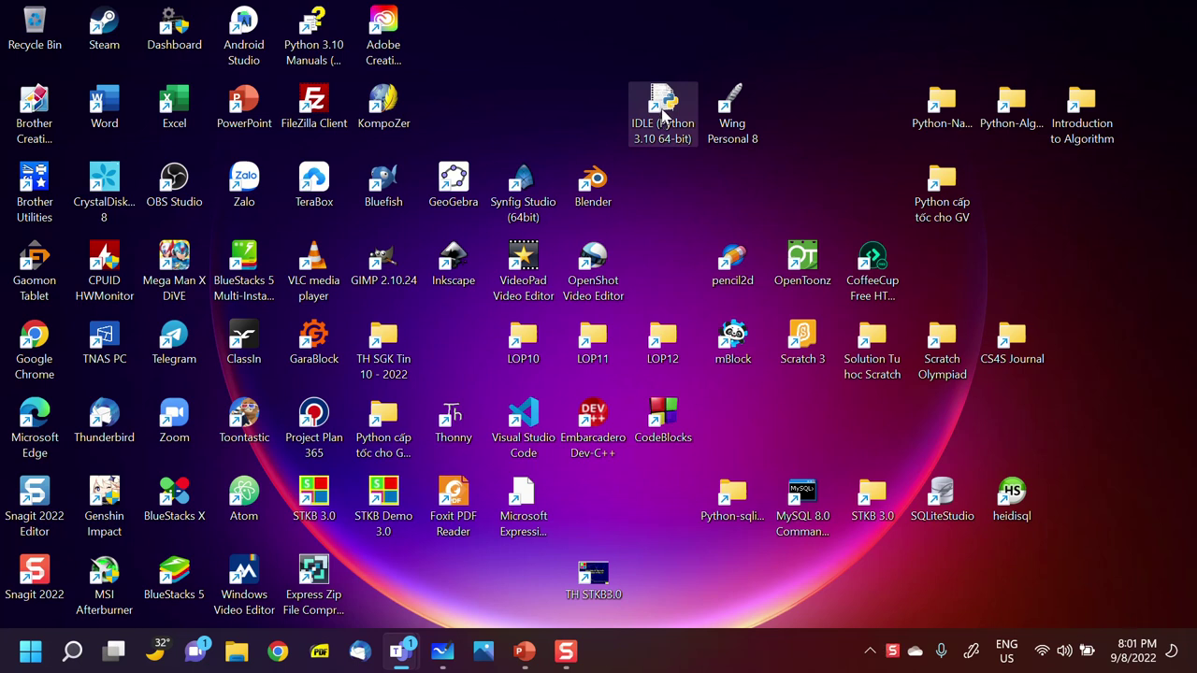
Rearrange the IDLE (Python 3.10 64-bit) and Wing Personal 8 desktop shortcuts so that IDLE sits in the Blender shortcut's column
left_click_drag(663, 112, 513, 131)
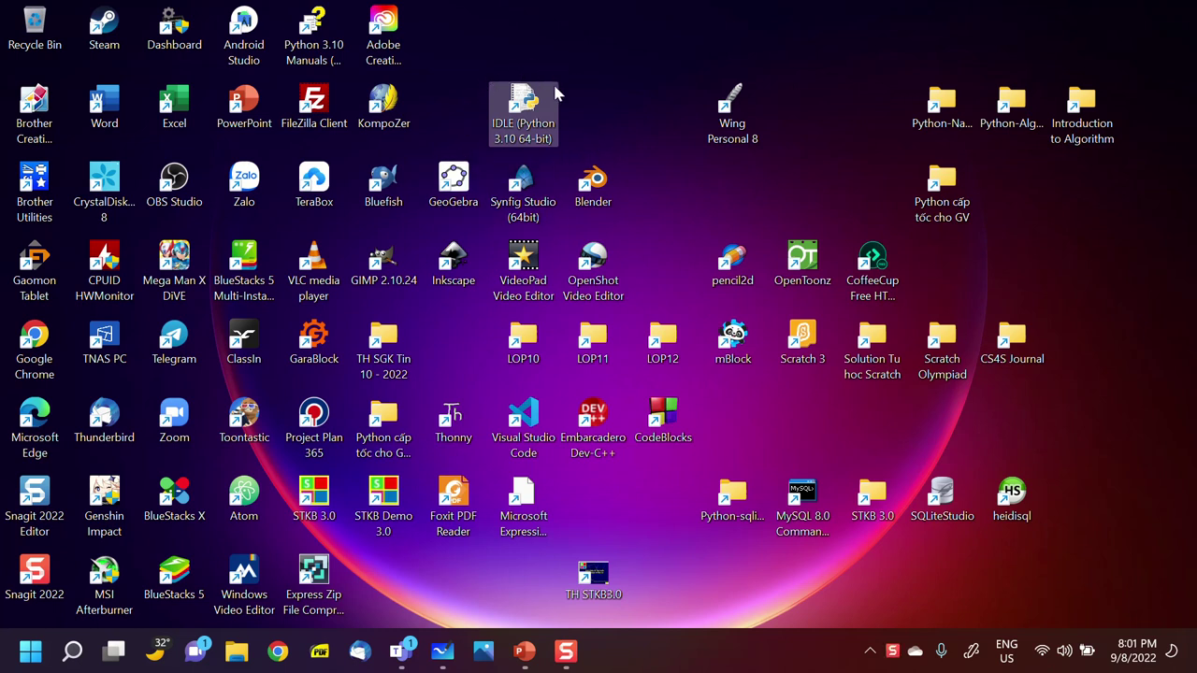
left_click_drag(534, 94, 581, 92)
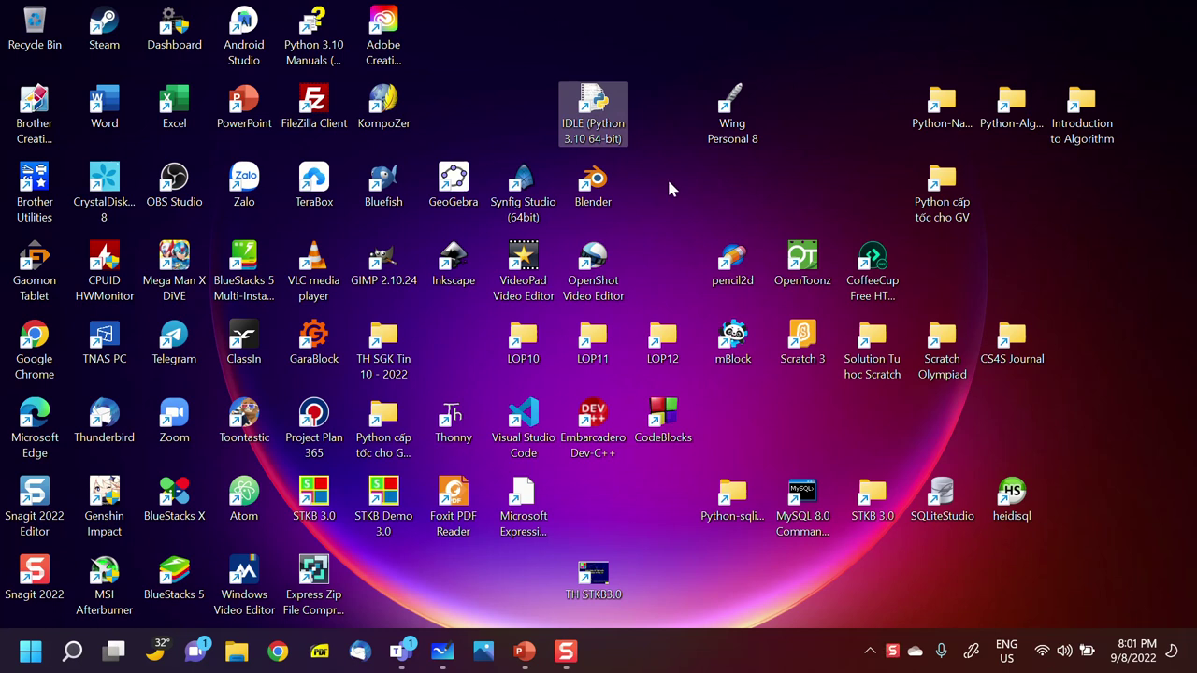
left_click_drag(731, 128, 665, 114)
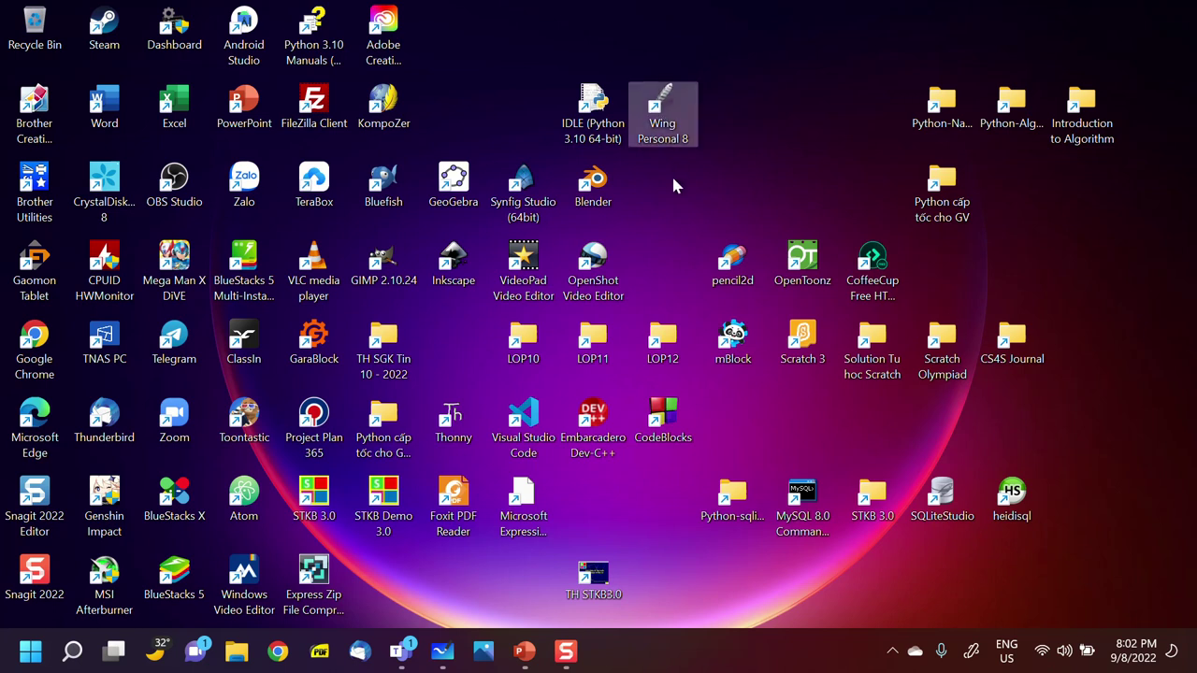
left_click_drag(667, 130, 725, 131)
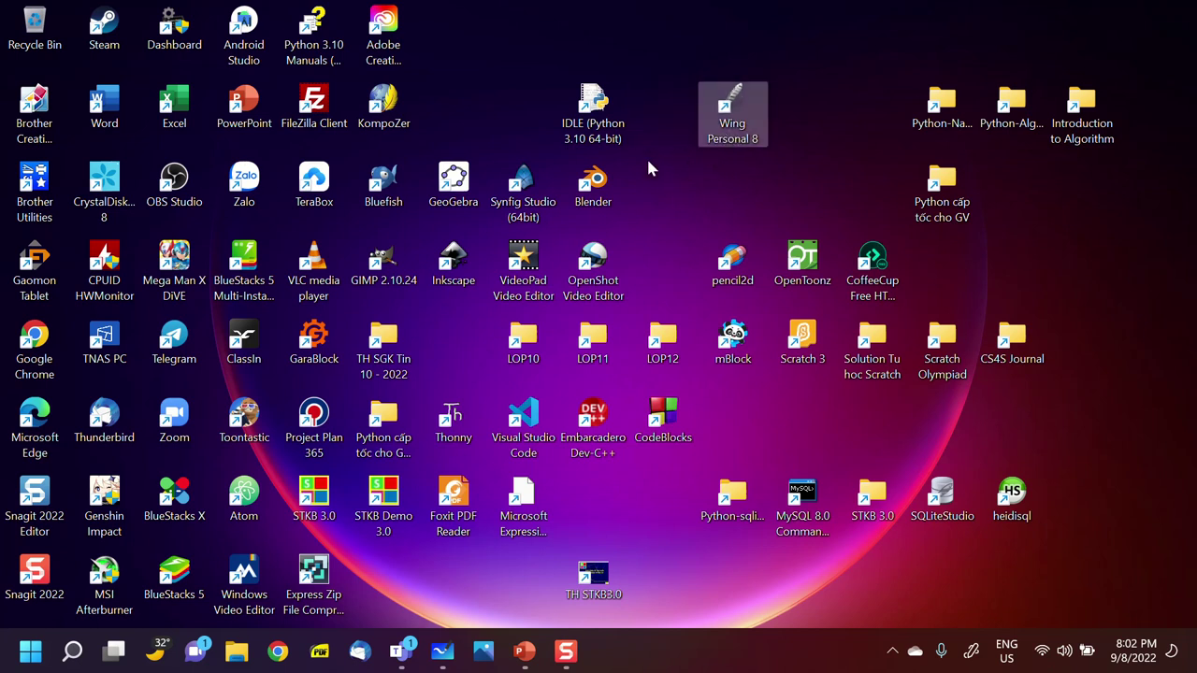
left_click(595, 136)
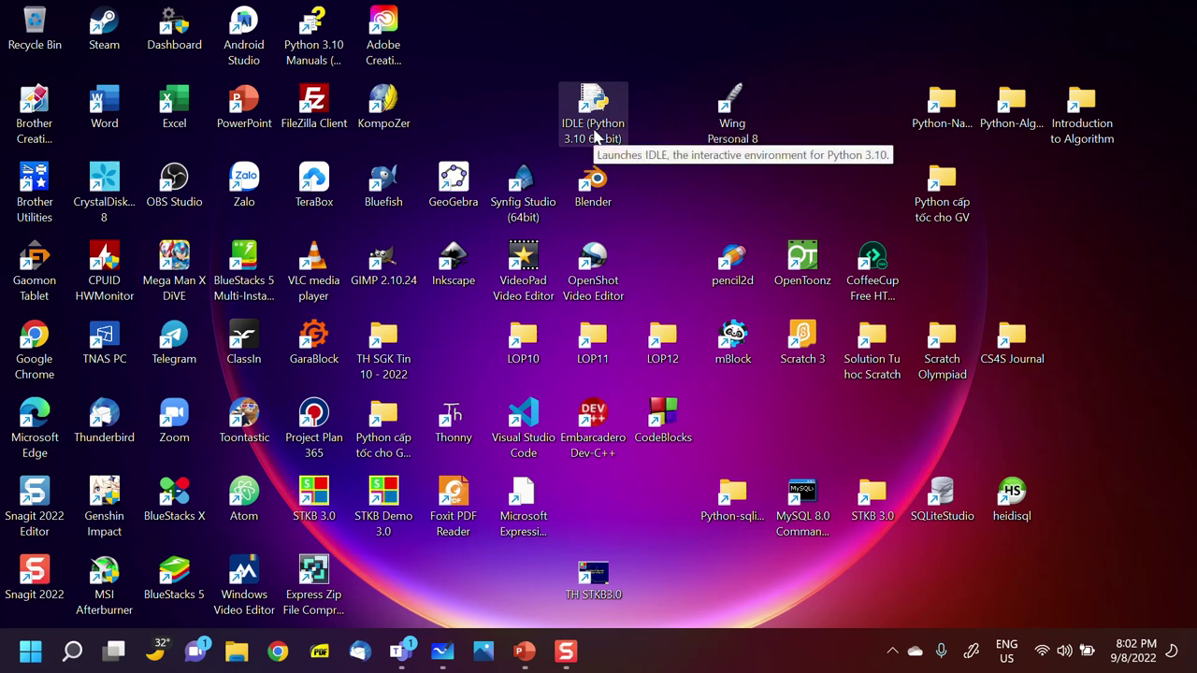
Switch to Chrome, open python.org and go to its list of Python releases for Windows
left_click(280, 656)
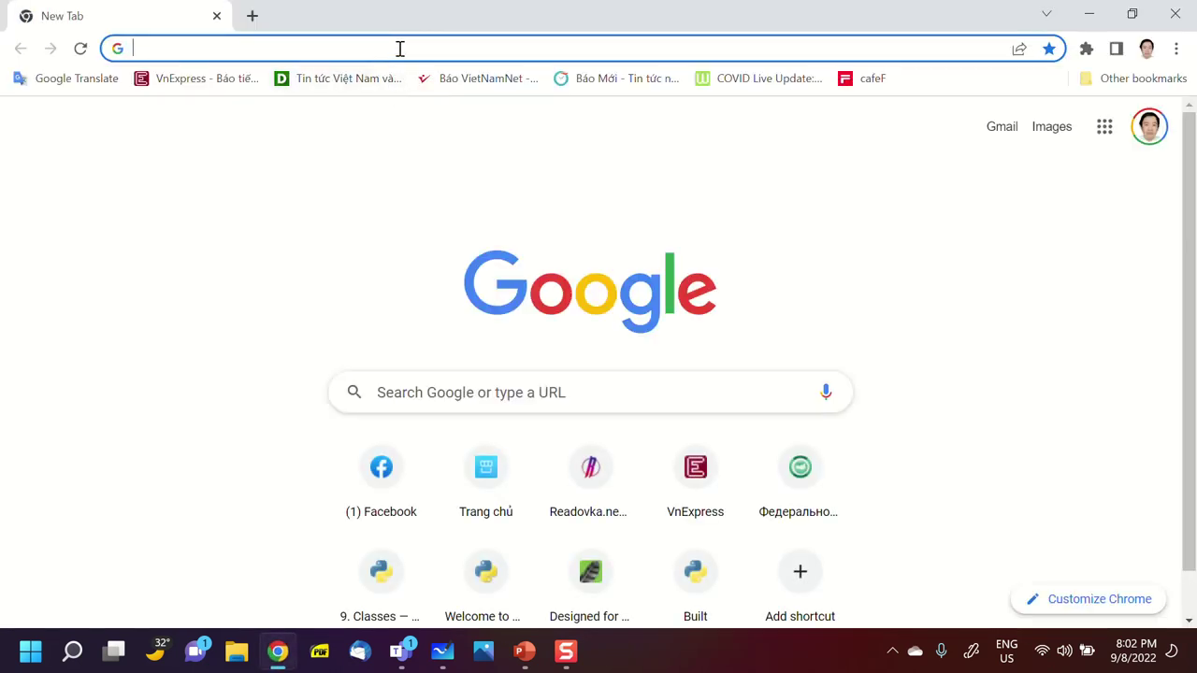
type("pytho")
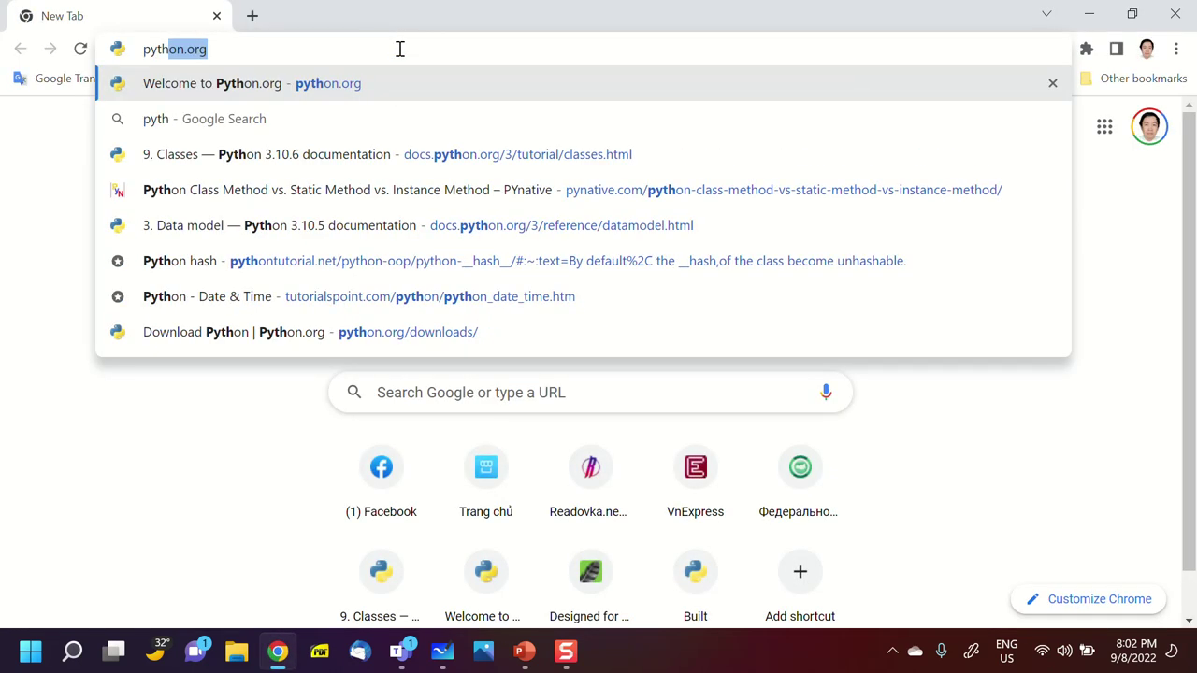
type("n")
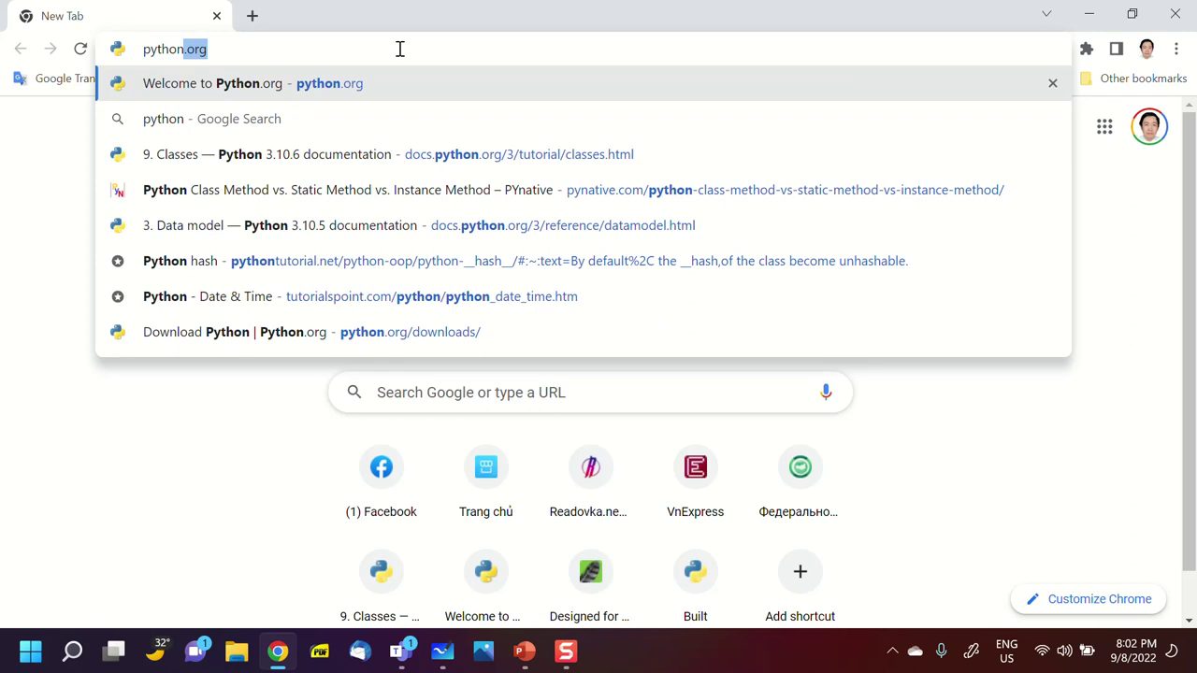
key("Return")
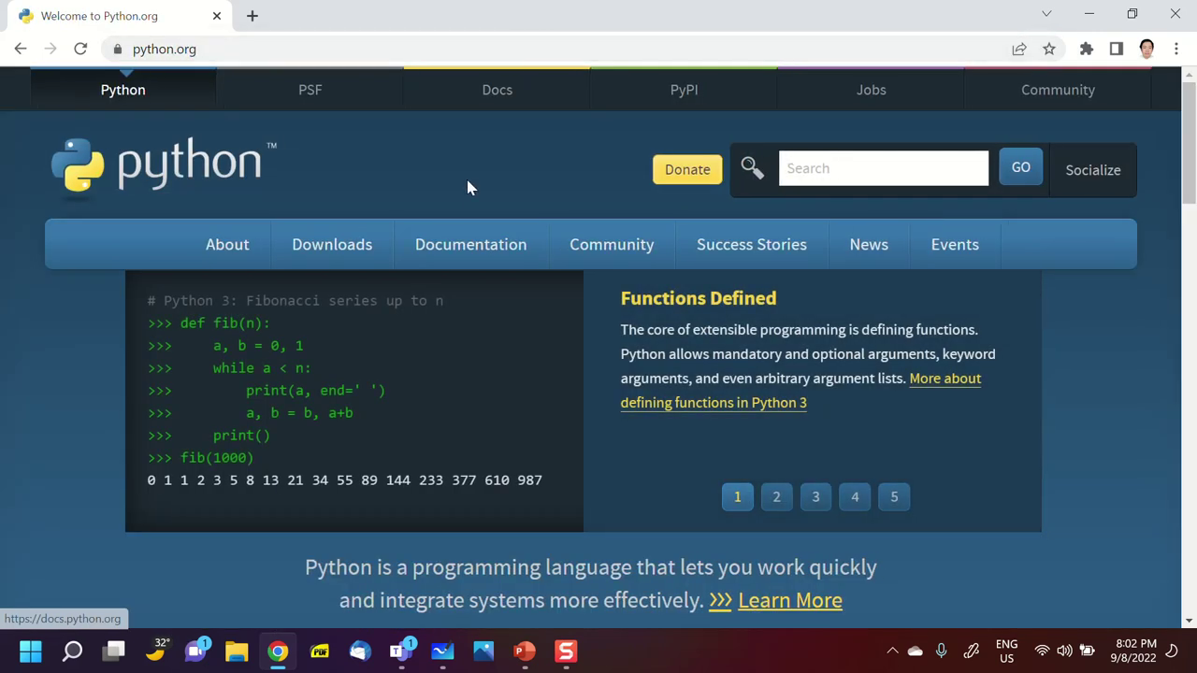
mouse_move(329, 251)
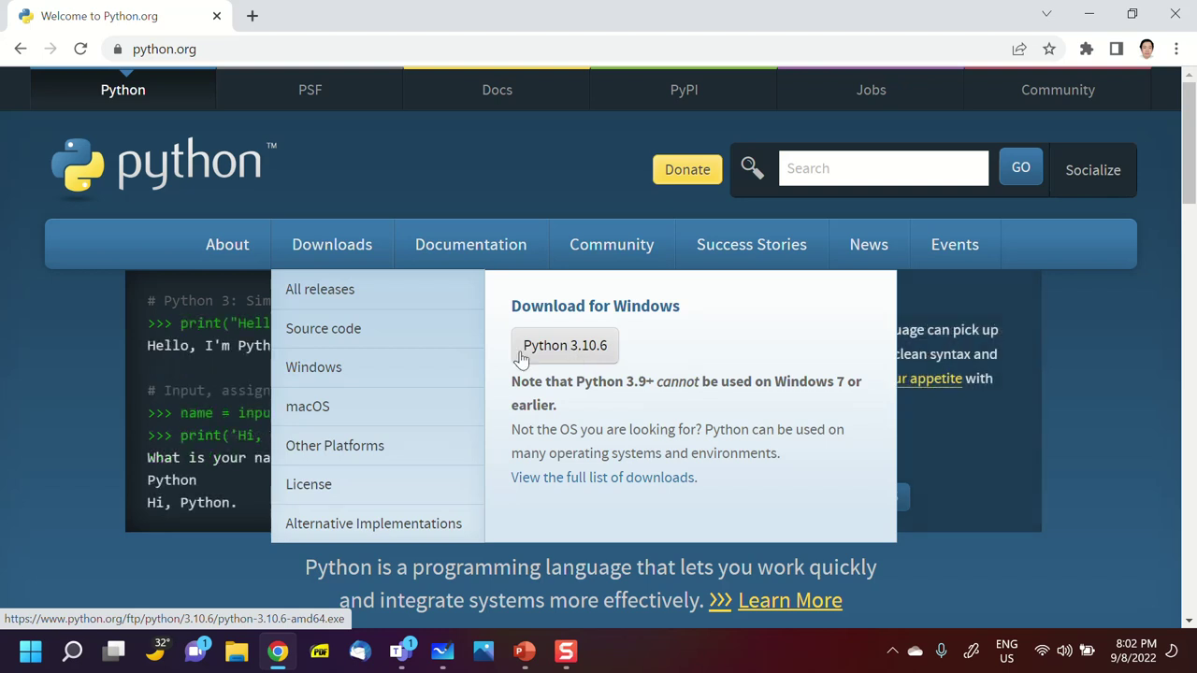
left_click(309, 374)
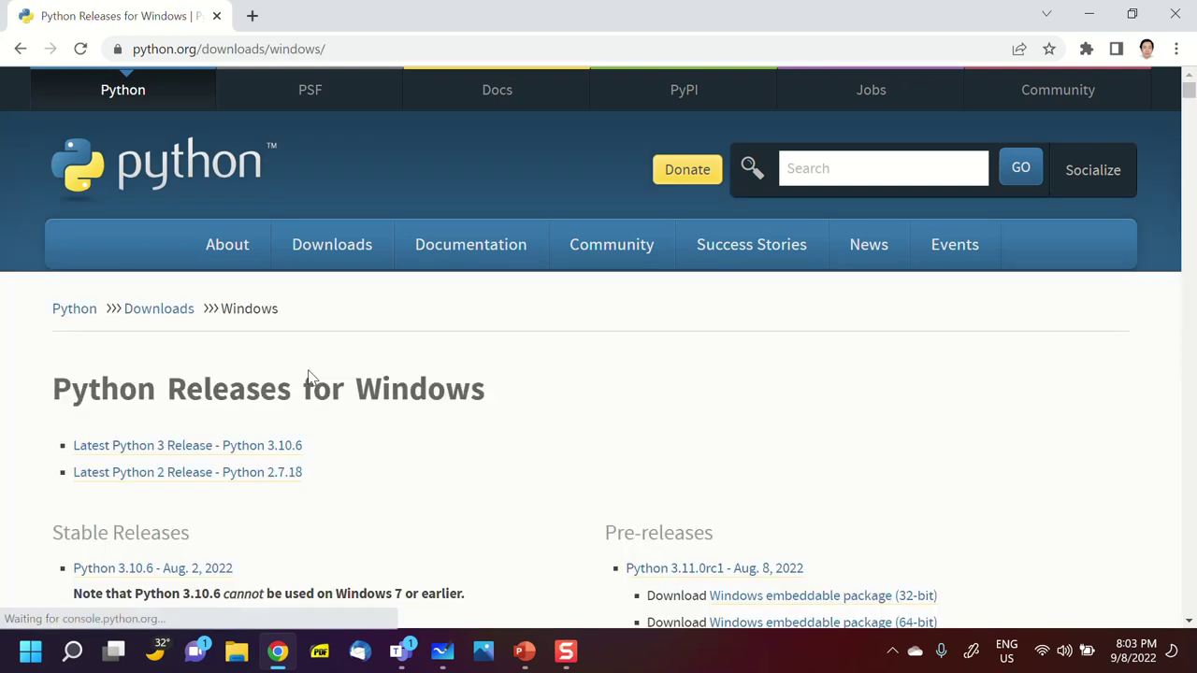
Look through the stable Windows releases as far as Python 3.7.13 and highlight its line about available files
scroll(348, 505, "down", 1)
scroll(351, 505, "down", 4)
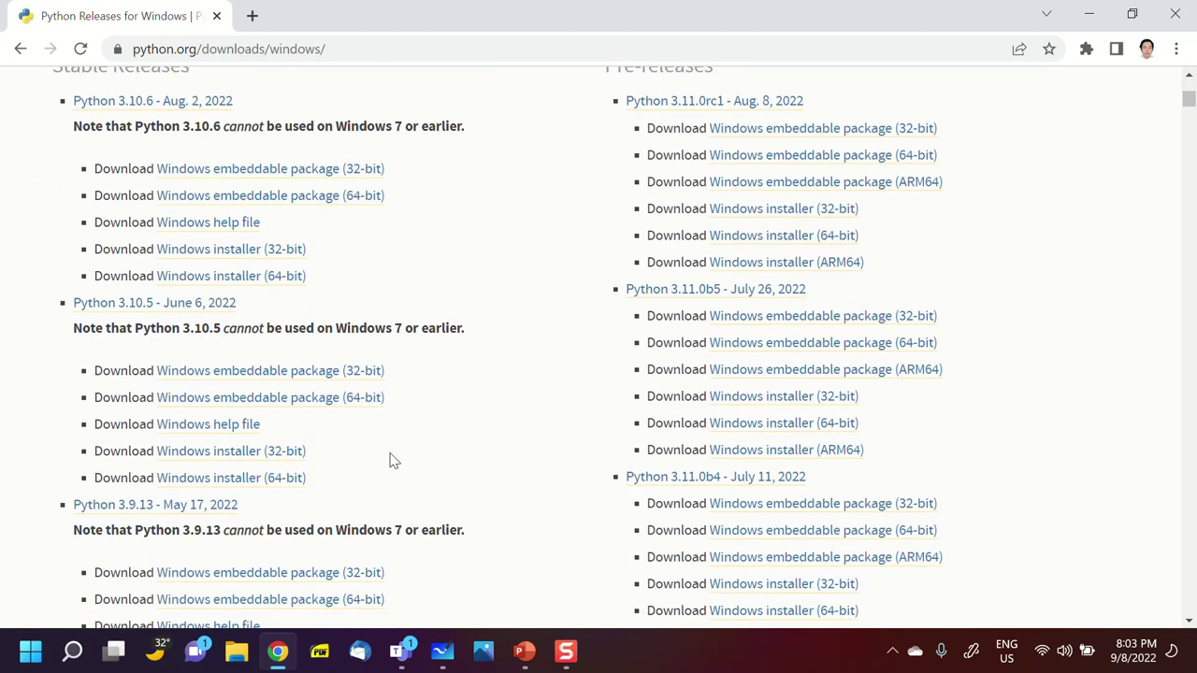
scroll(392, 460, "down", 3)
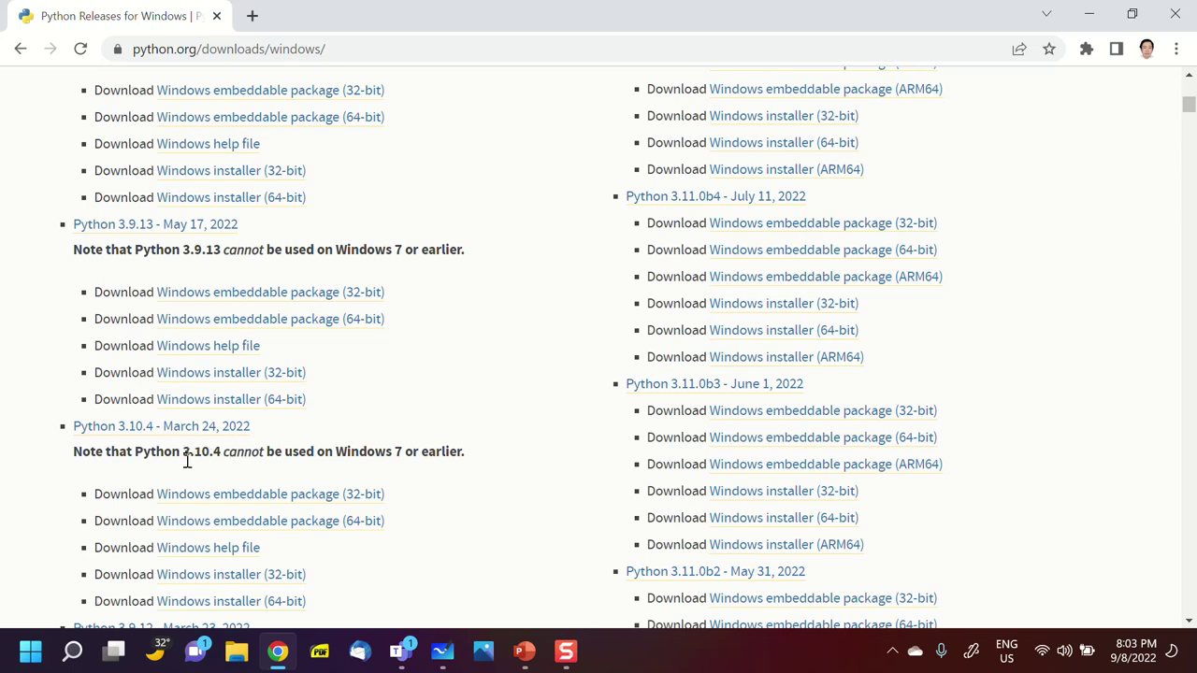
scroll(344, 470, "down", 5)
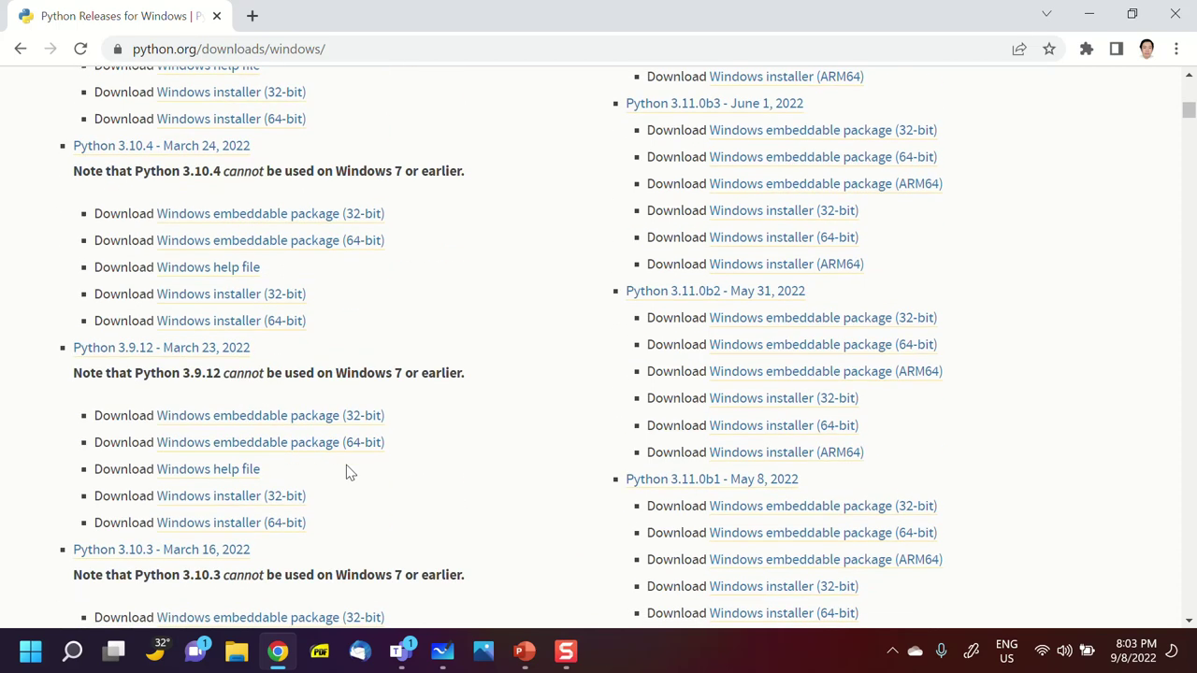
scroll(346, 472, "down", 5)
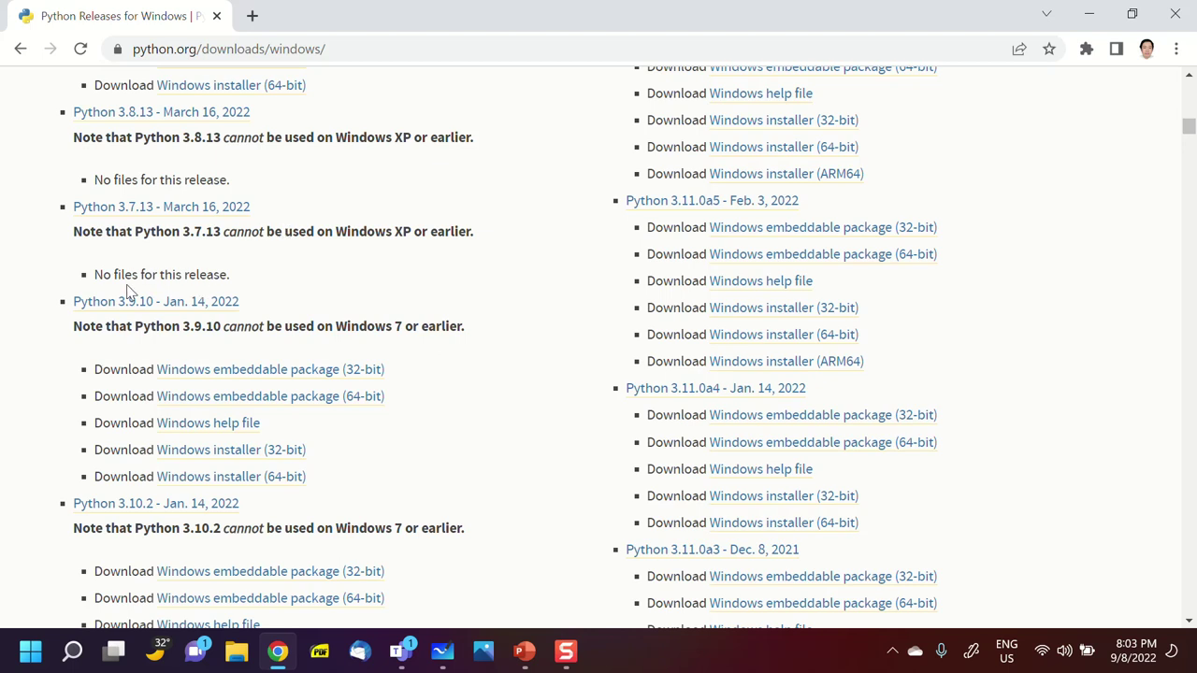
left_click_drag(96, 274, 264, 289)
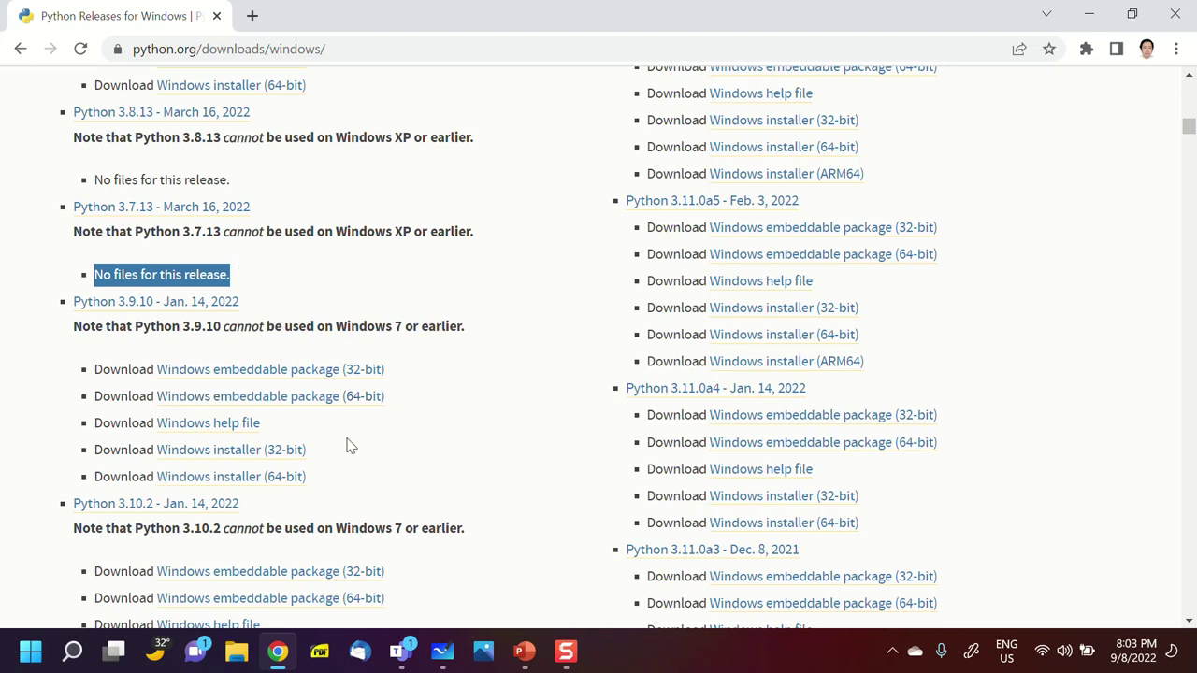
Examine the older stable releases down to Python 3.8.7 and highlight the note on its Windows compatibility
scroll(350, 446, "down", 3)
scroll(348, 446, "down", 8)
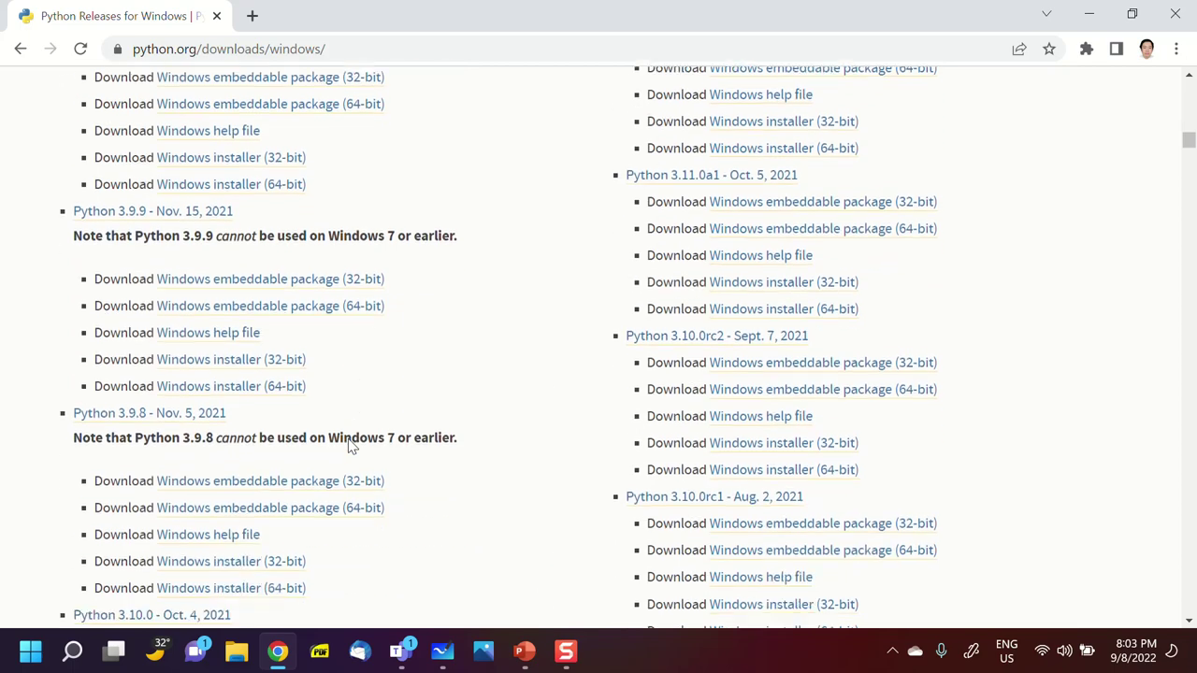
scroll(348, 446, "down", 9)
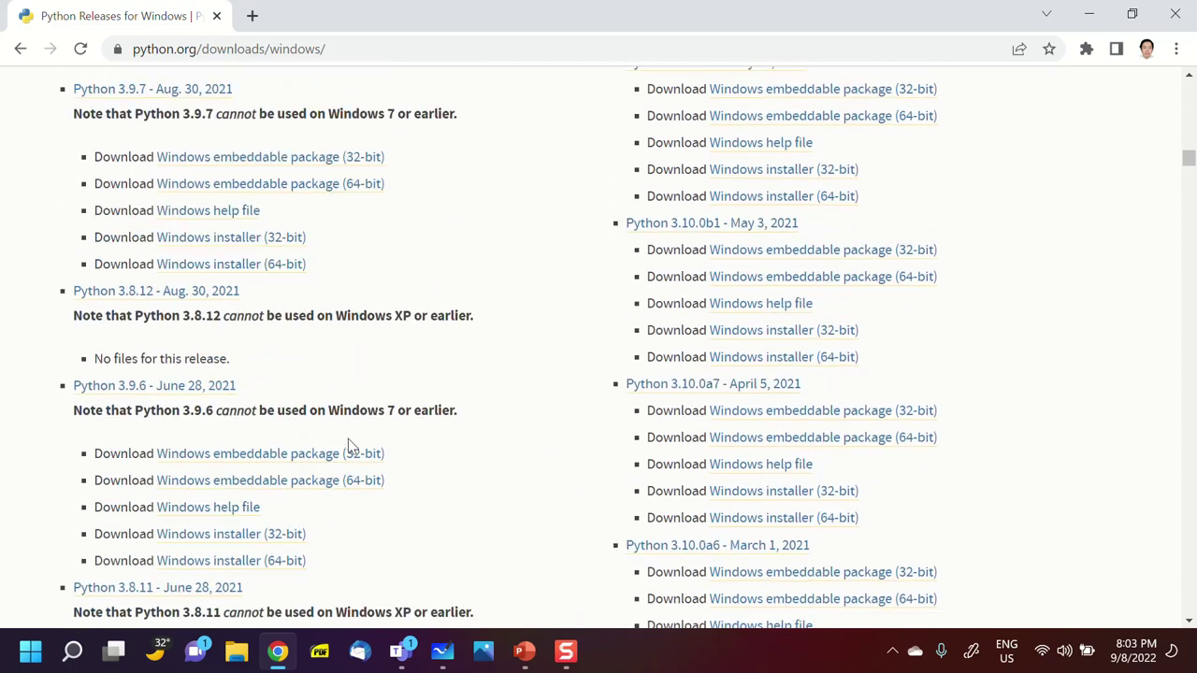
scroll(347, 446, "down", 11)
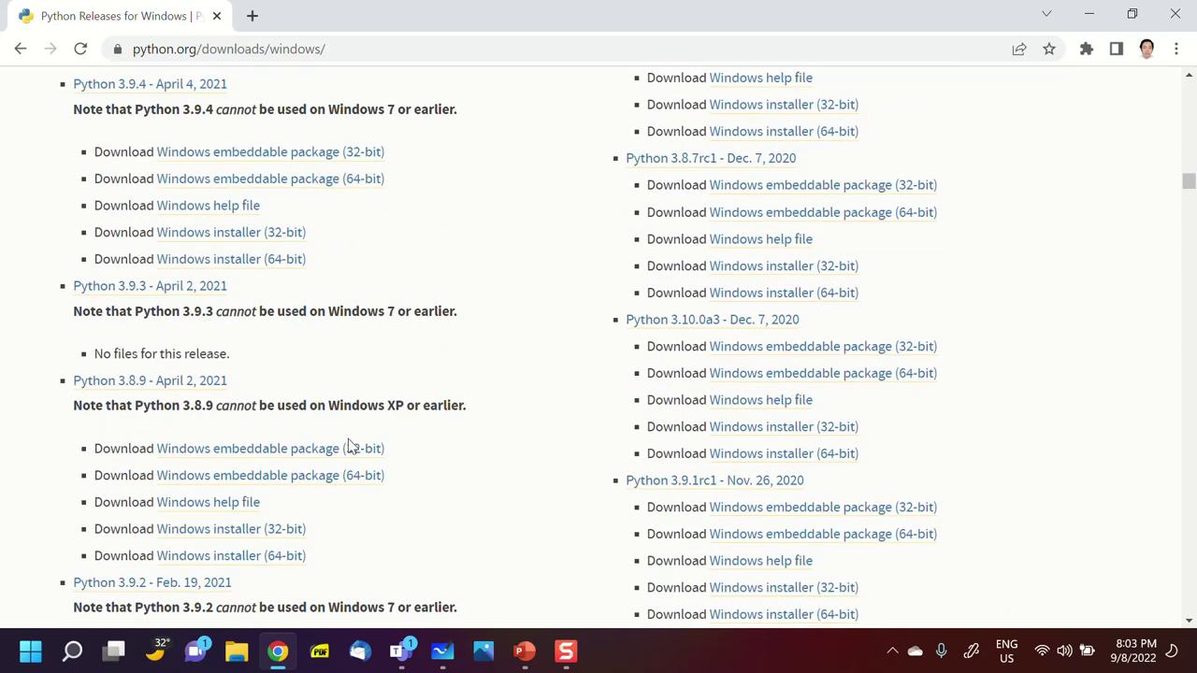
scroll(348, 446, "down", 2)
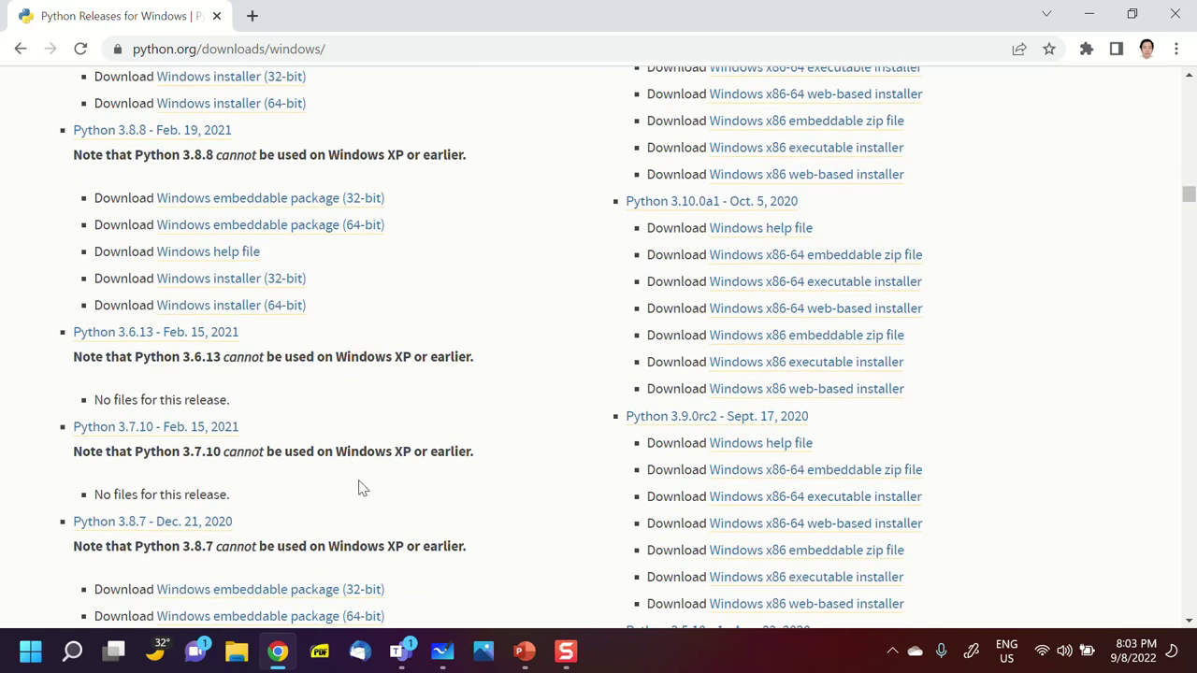
scroll(364, 489, "down", 3)
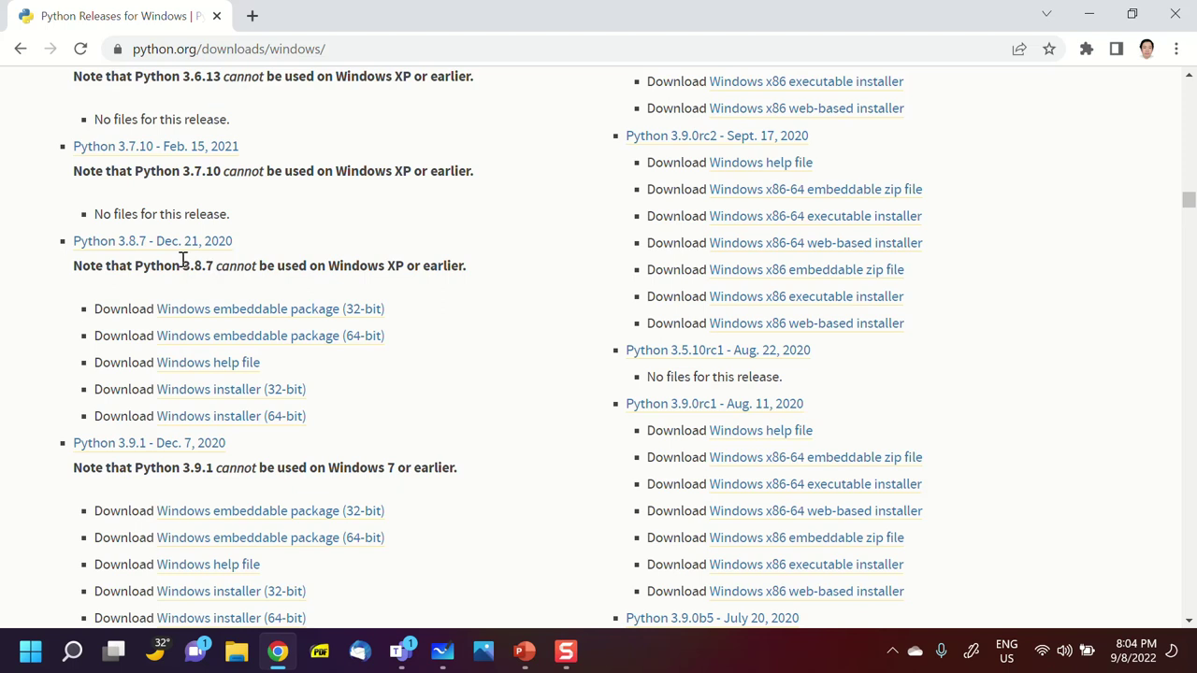
left_click_drag(183, 262, 486, 284)
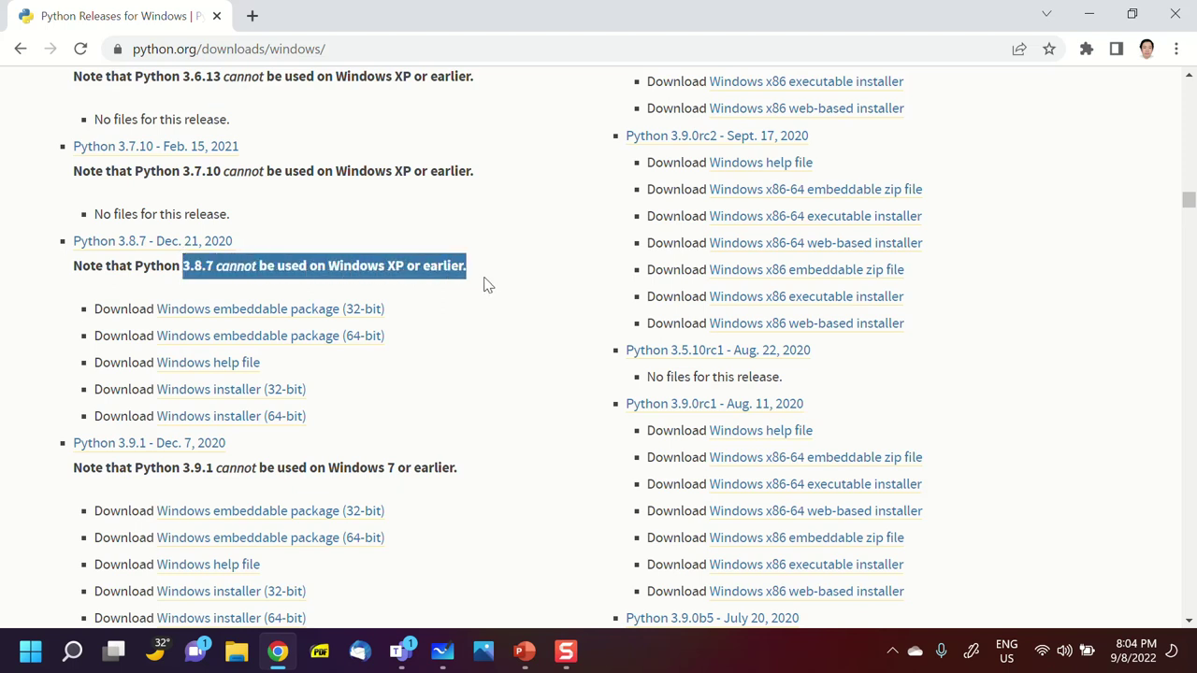
left_click(489, 286)
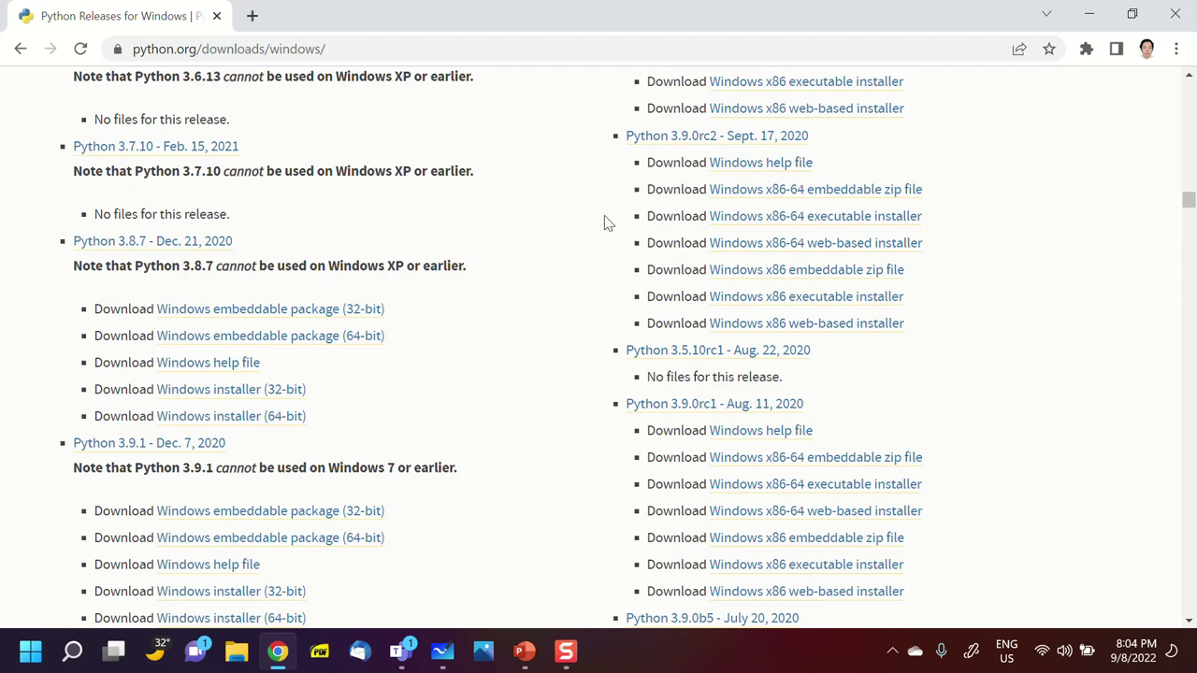
Launch IDLE (Python 3.10 64-bit) from the desktop in a maximized window and highlight the Python version number in the shell
left_click(1089, 16)
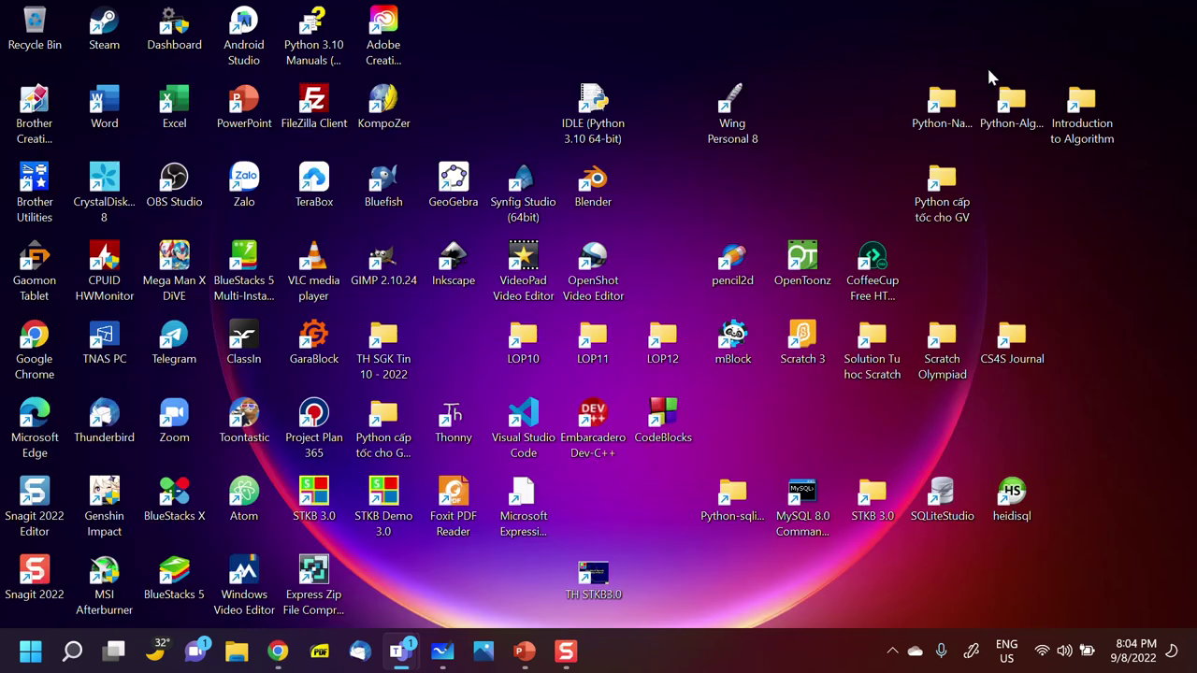
double_click(593, 124)
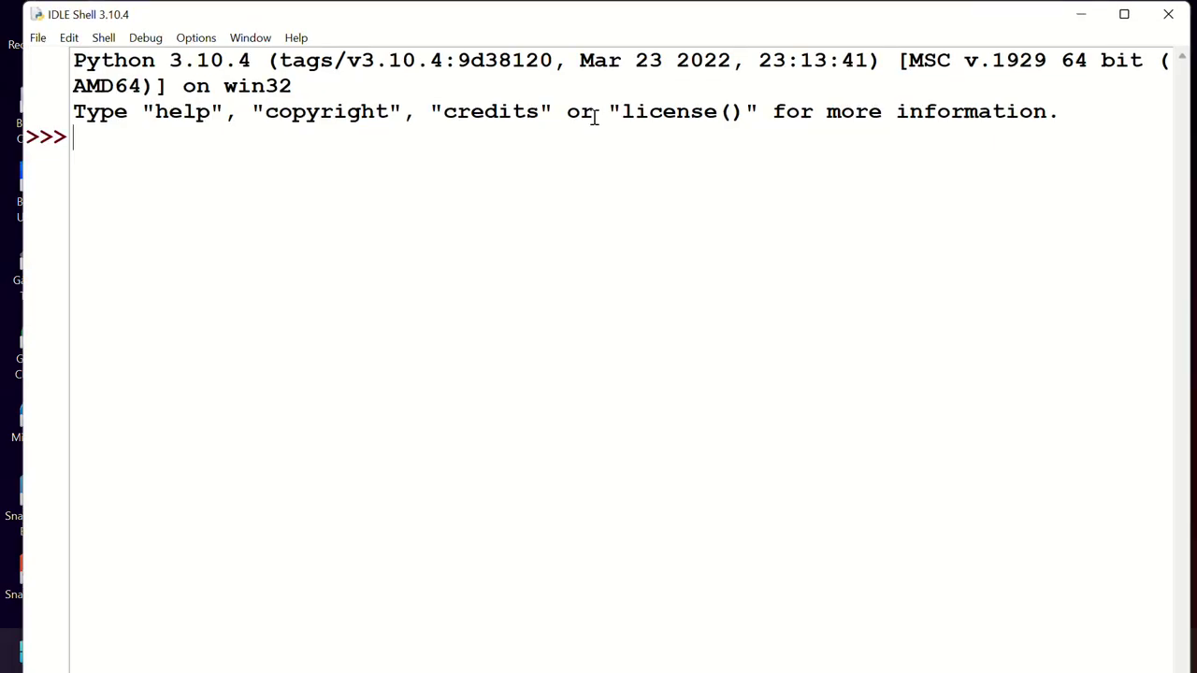
left_click(1124, 14)
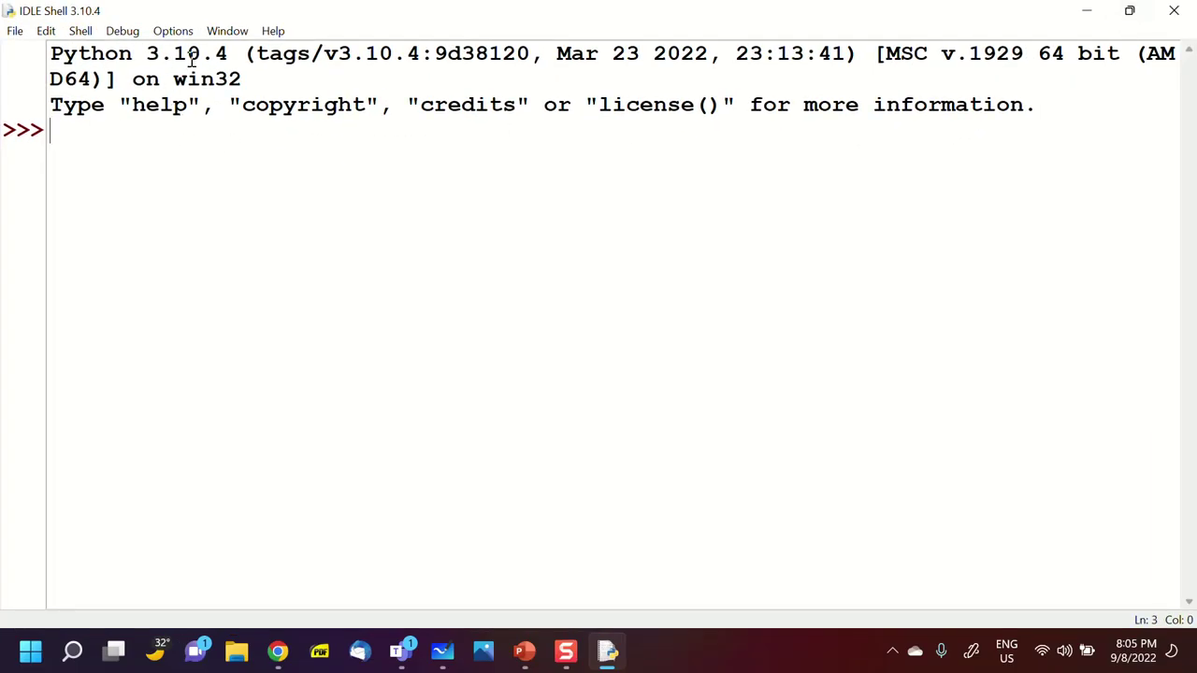
left_click_drag(228, 54, 145, 54)
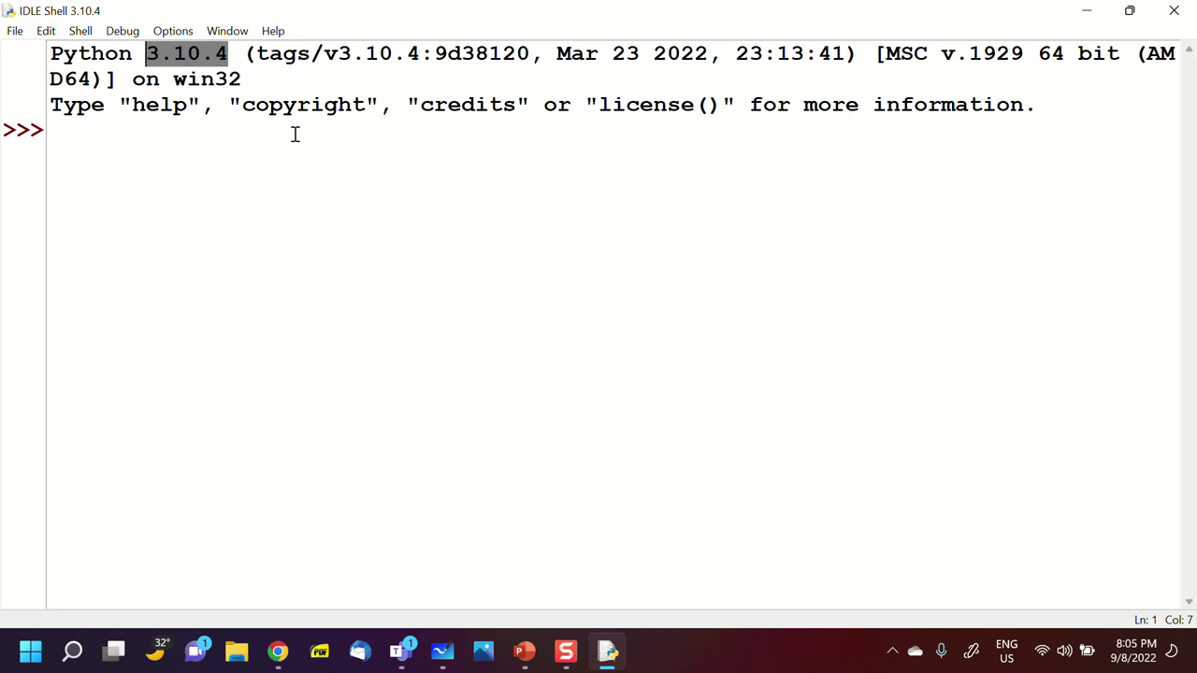
Create a new blank file in IDLE and close its untitled editor window without entering any code
left_click(14, 31)
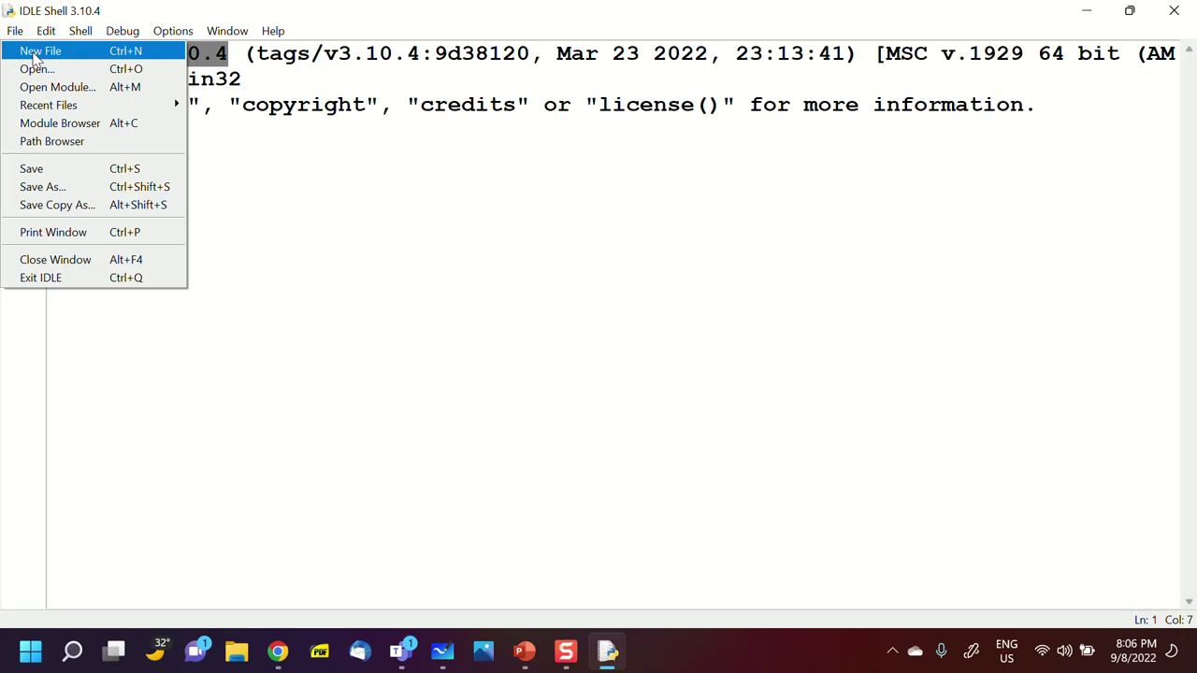
left_click(33, 52)
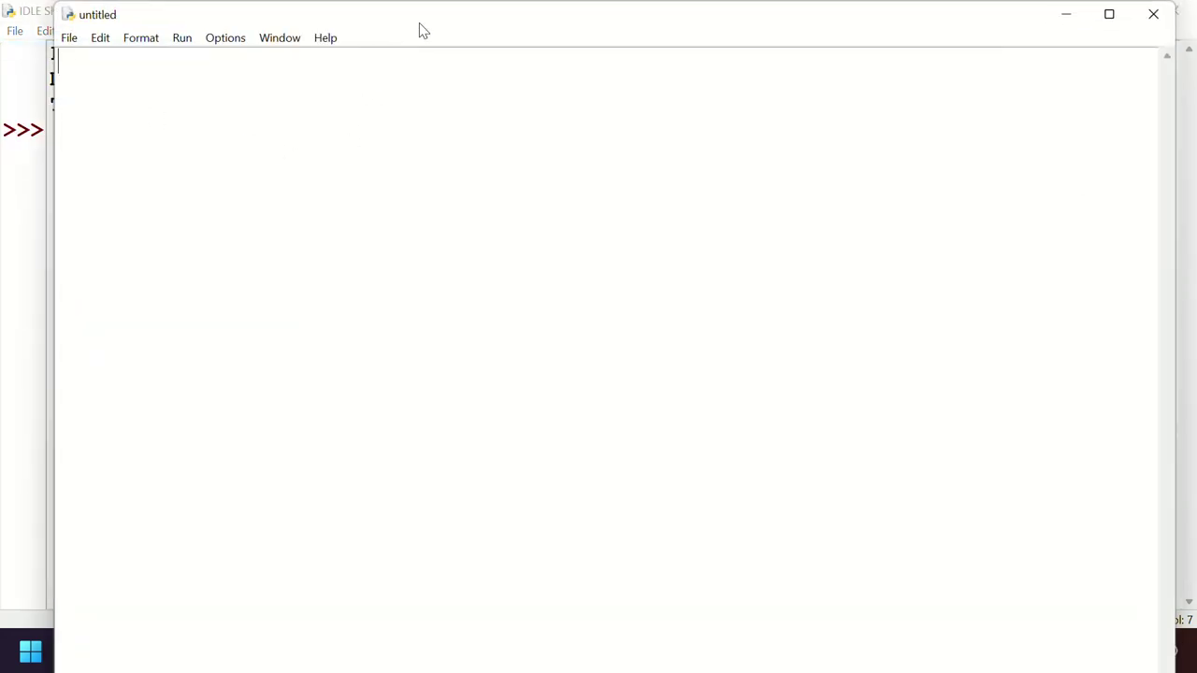
left_click_drag(421, 4, 443, 112)
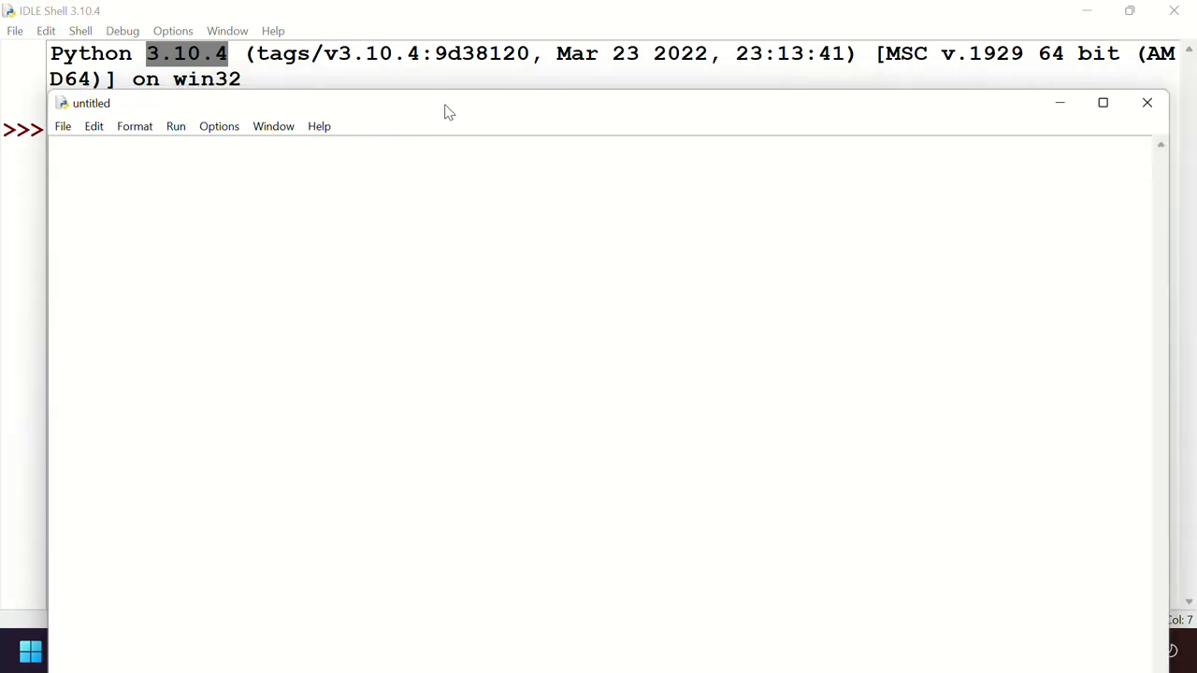
left_click(1148, 105)
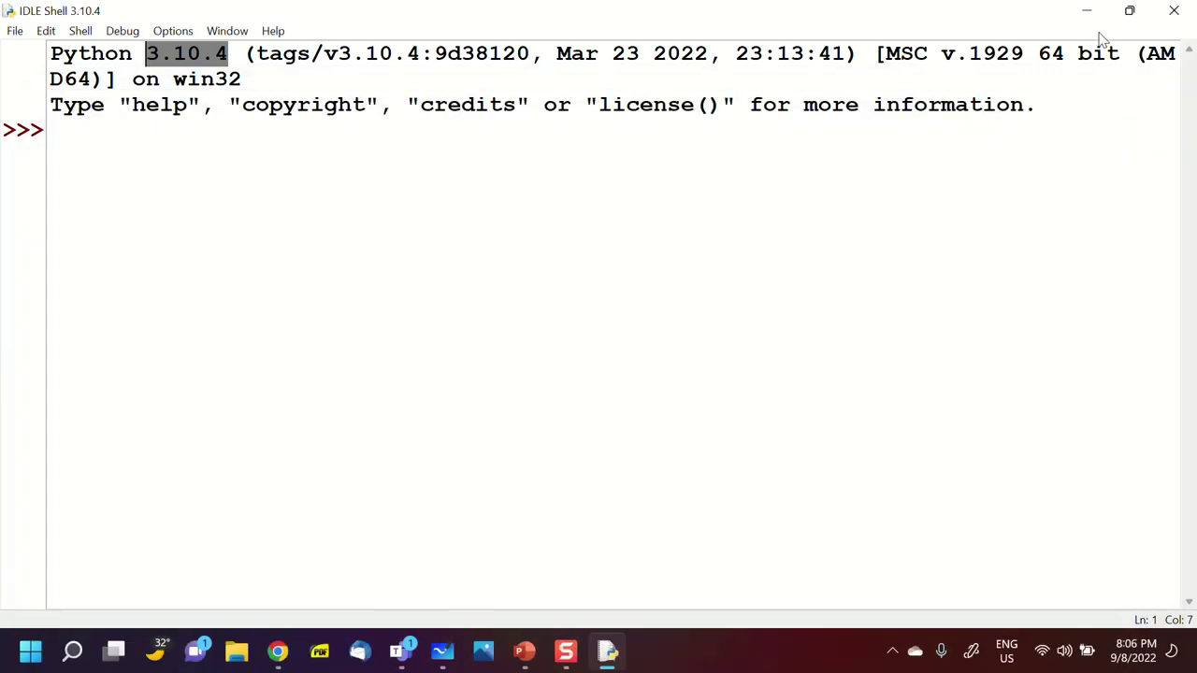
Minimize the IDLE shell, switch to Chrome and load wingware.com in a new browser tab
left_click(1087, 17)
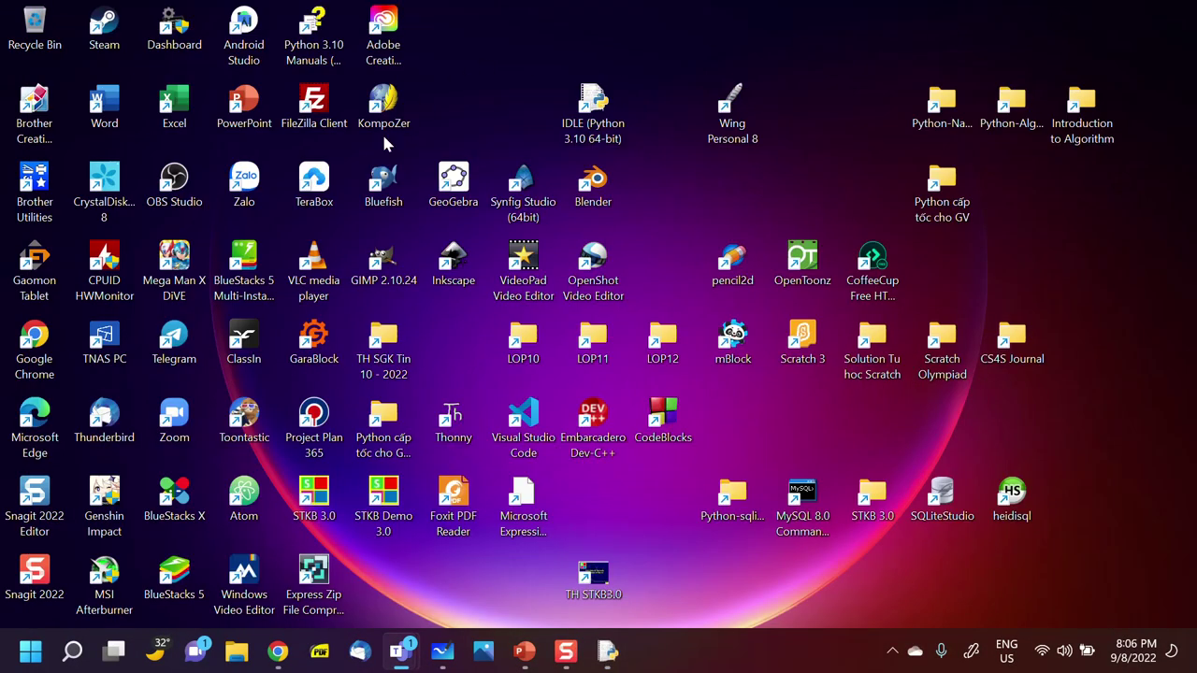
left_click(278, 655)
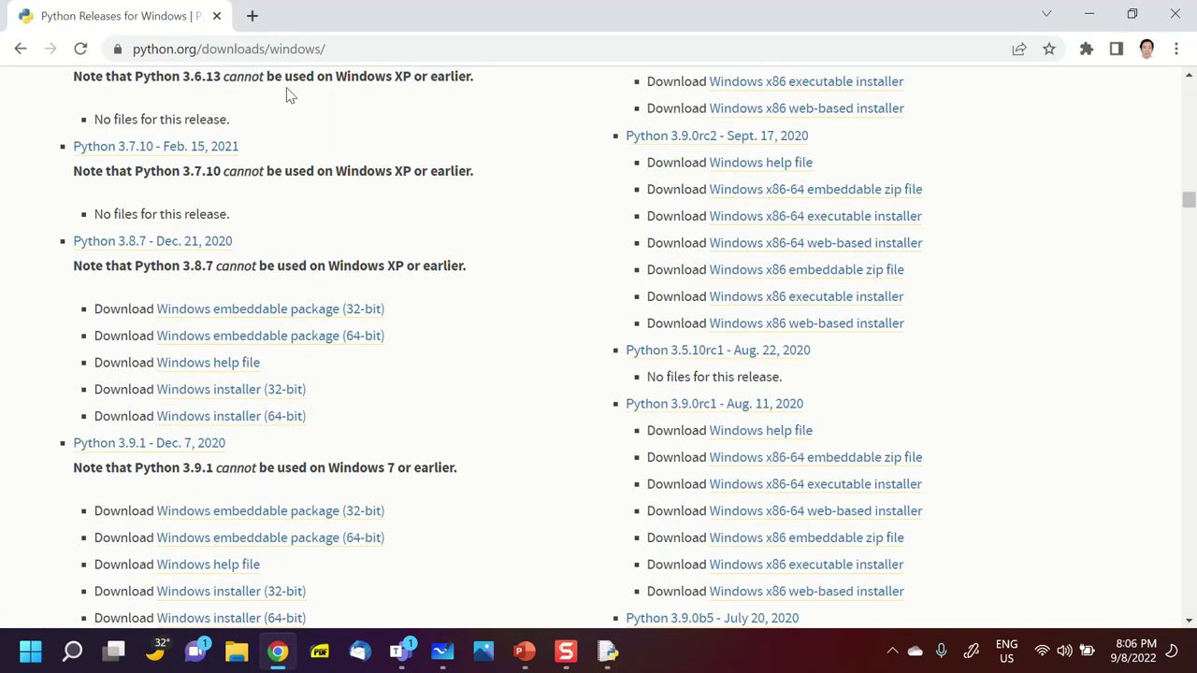
left_click(252, 16)
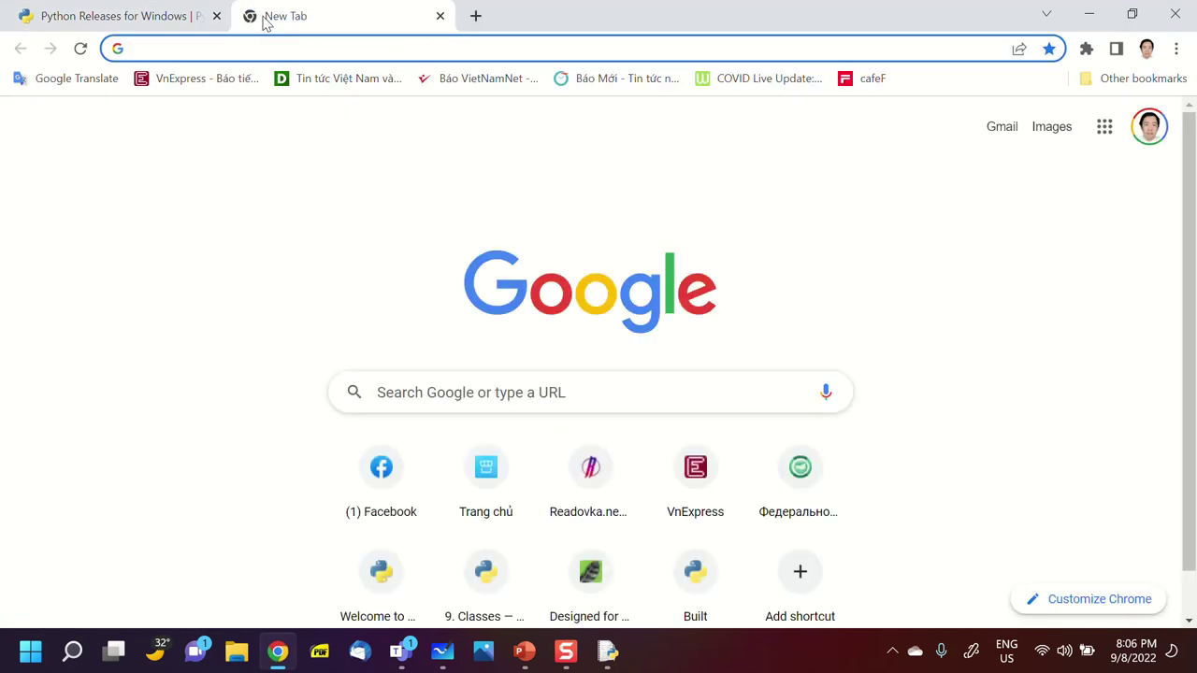
type("wingware.com")
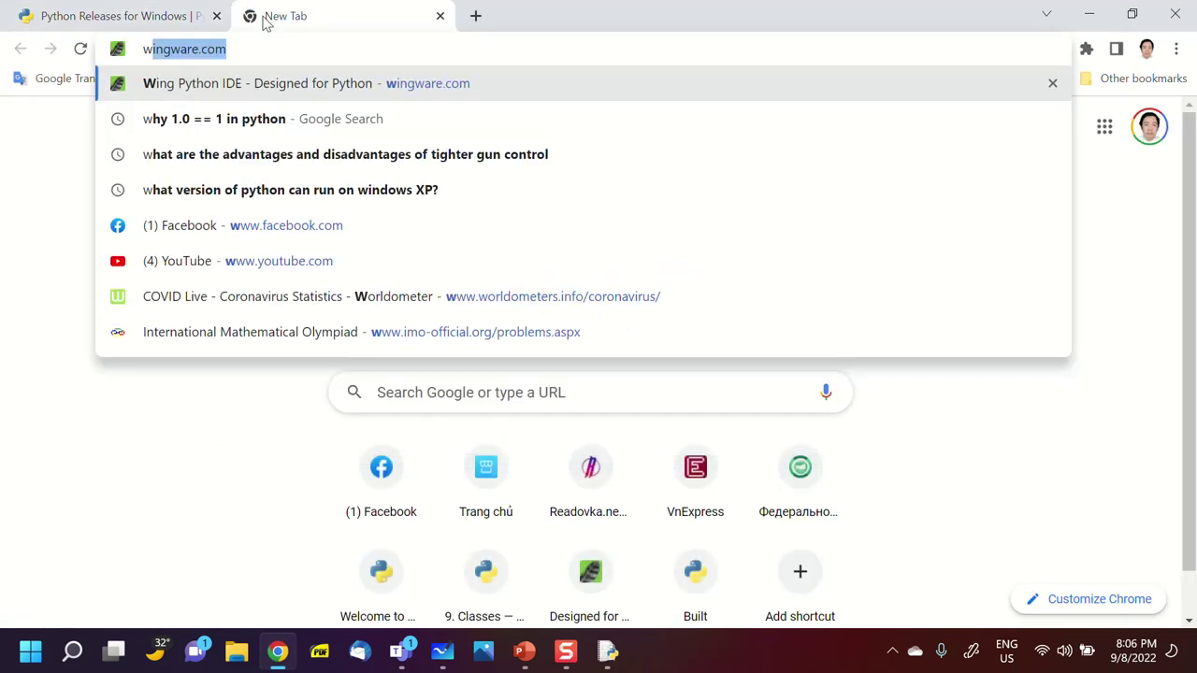
key("Return")
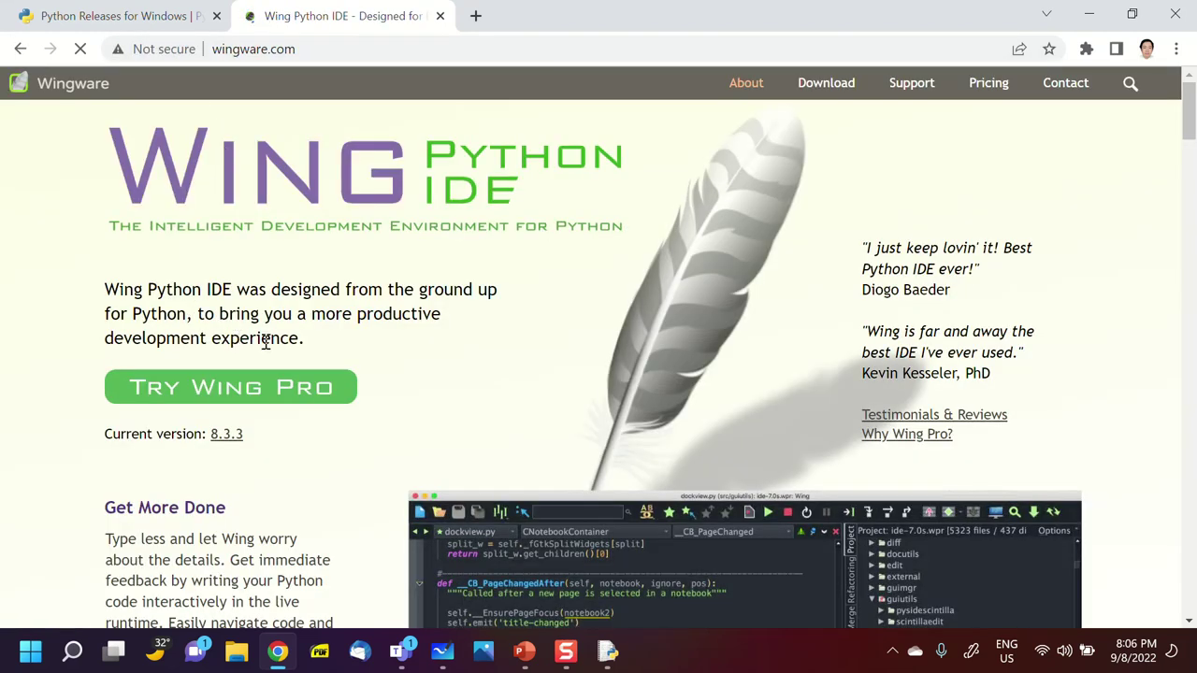
Visit the Wing Personal download page, look through its installers and documentation links, and minimize the browser
mouse_move(815, 91)
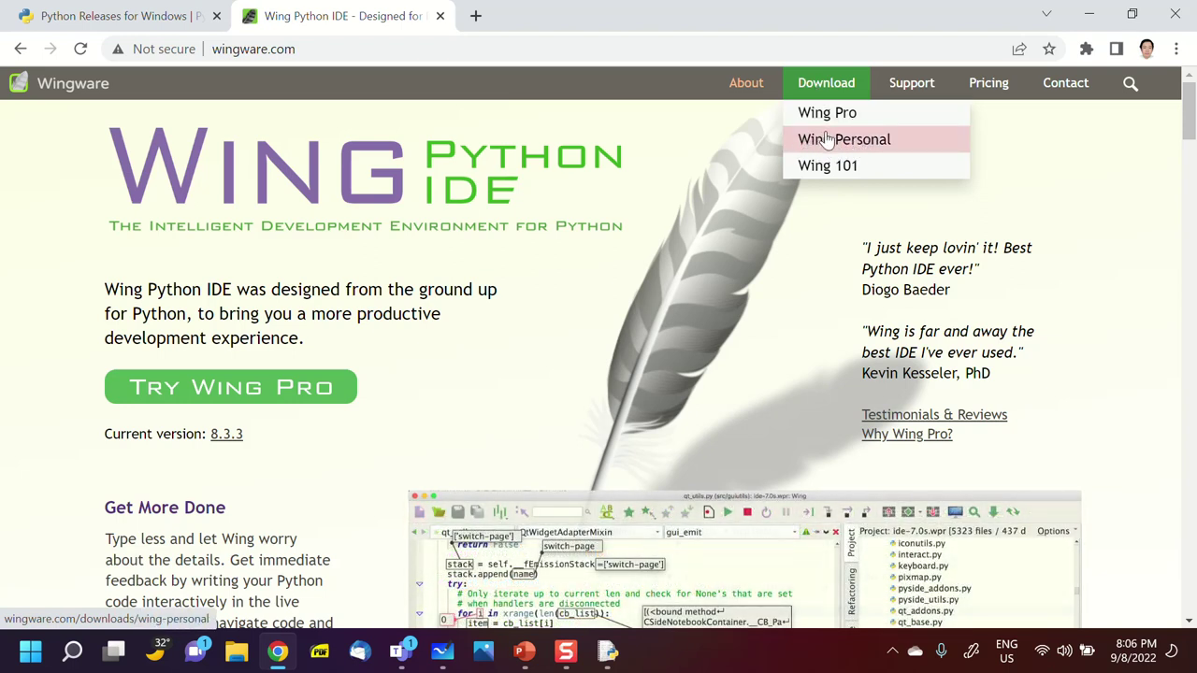
left_click(825, 139)
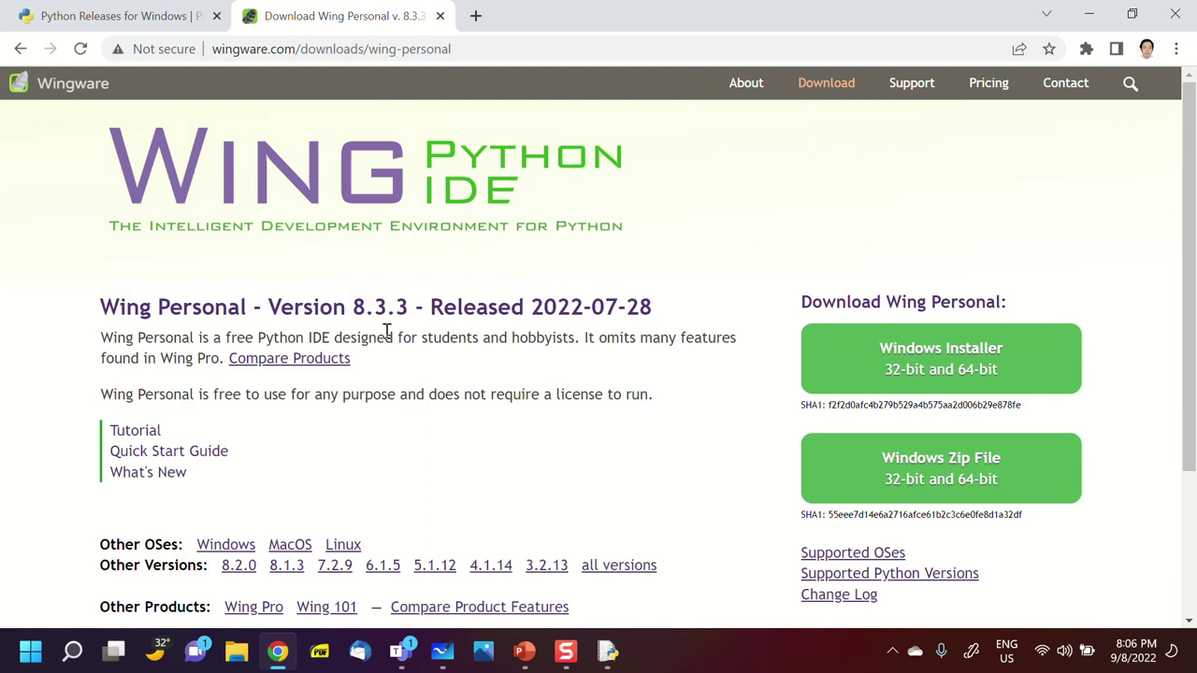
scroll(383, 509, "down", 2)
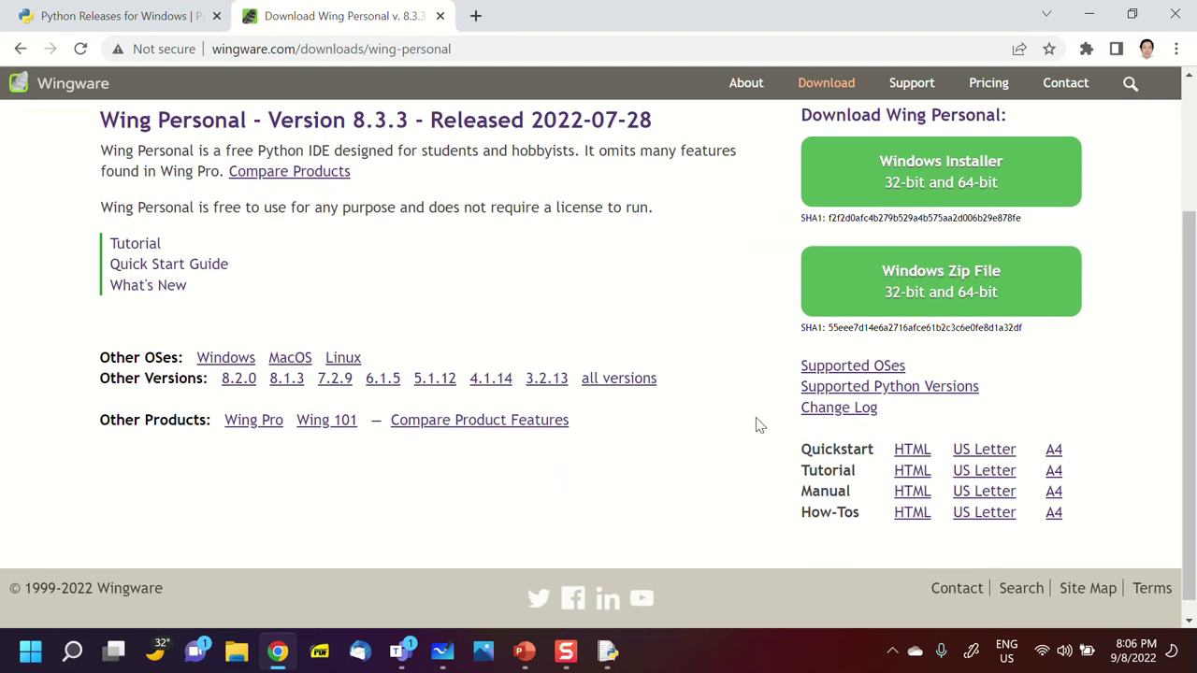
scroll(935, 281, "up", 1)
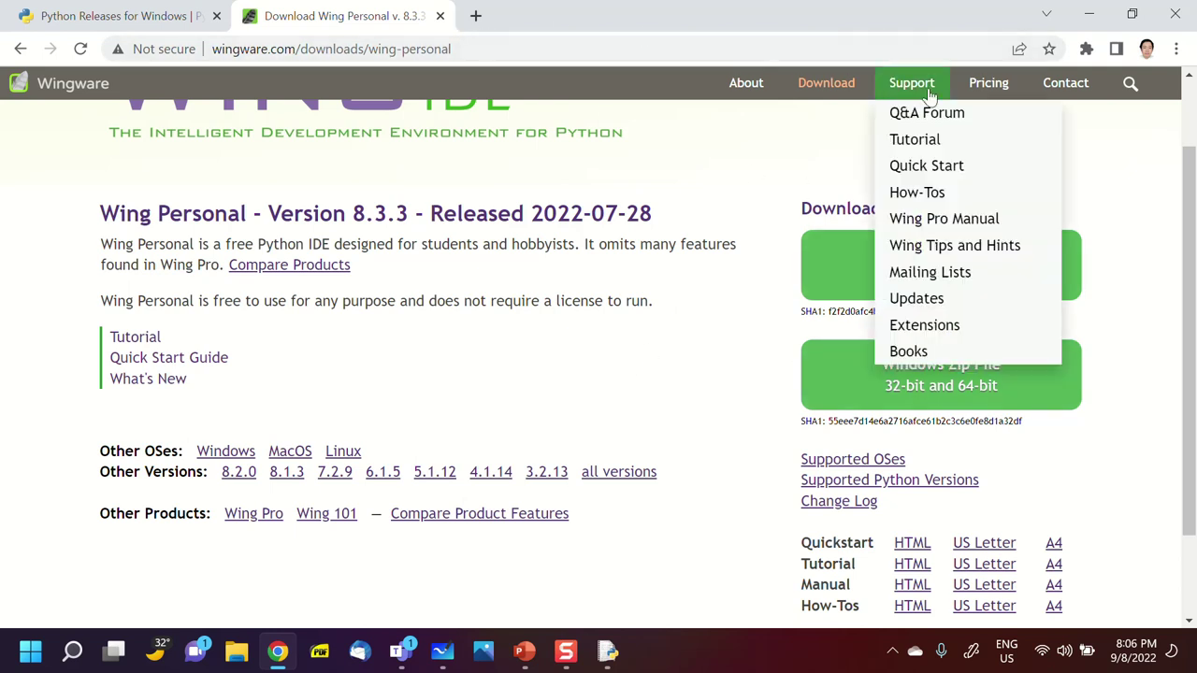
left_click(1088, 14)
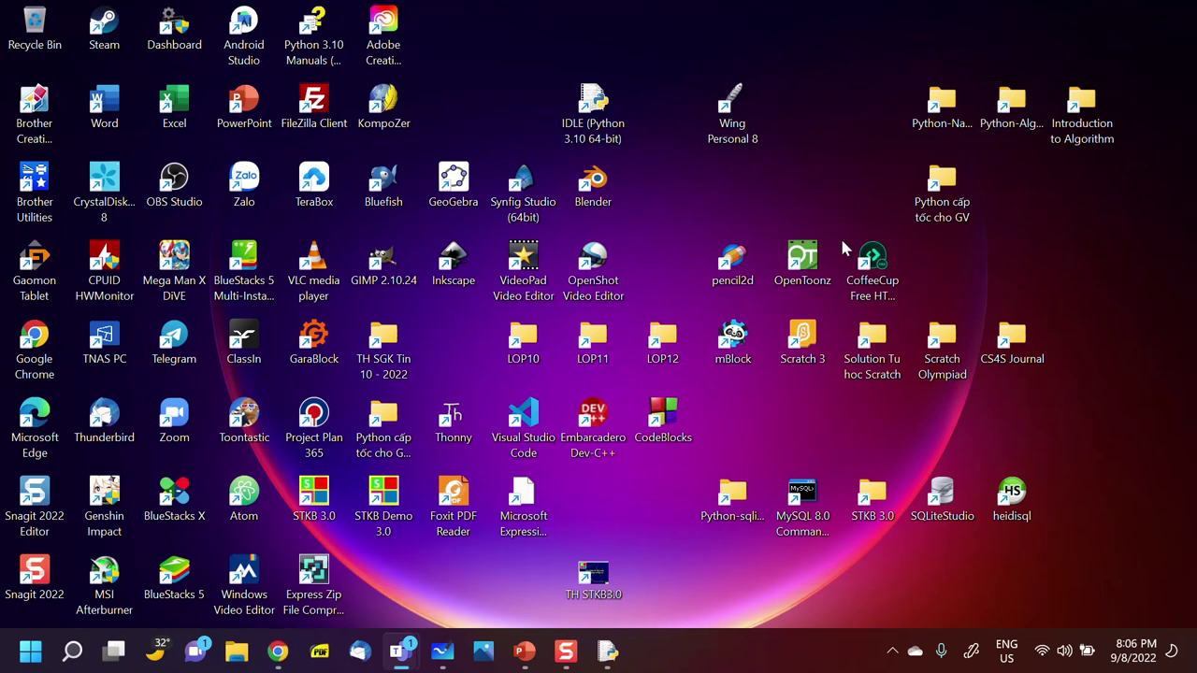
Shift the Wing Personal 8 and IDLE shortcuts on the desktop and return them to their original spots
left_click_drag(725, 142, 675, 130)
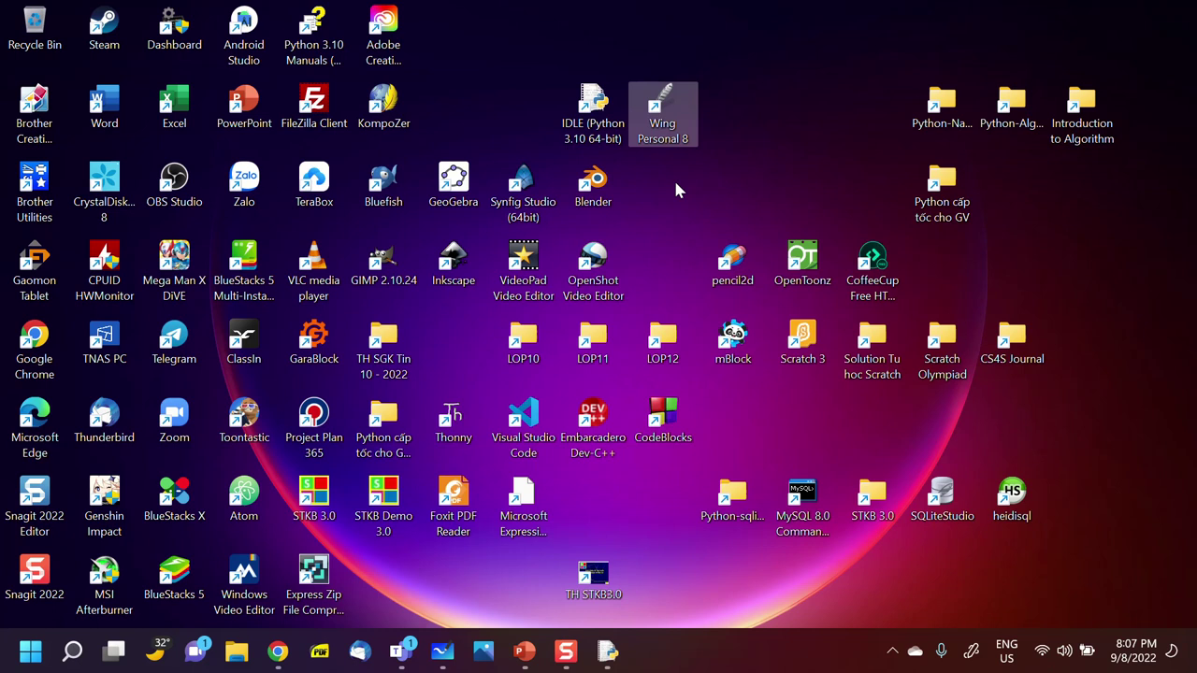
left_click_drag(589, 133, 525, 121)
left_click(662, 117)
left_click_drag(764, 146, 756, 142)
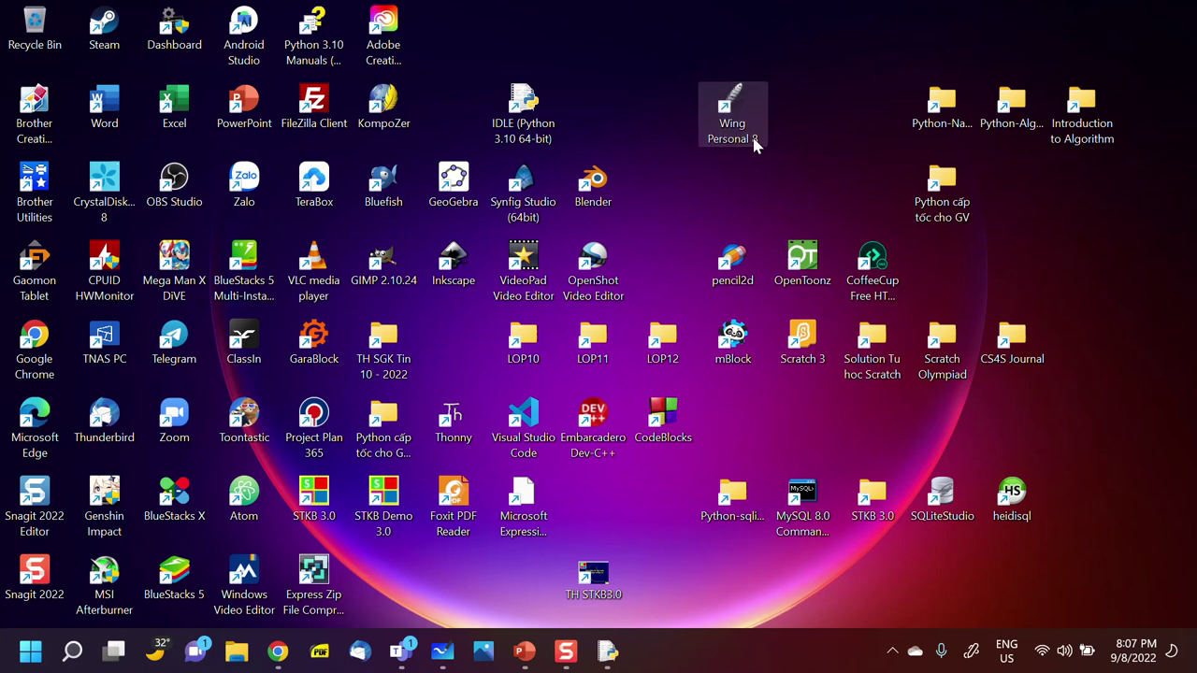
left_click_drag(537, 126, 628, 126)
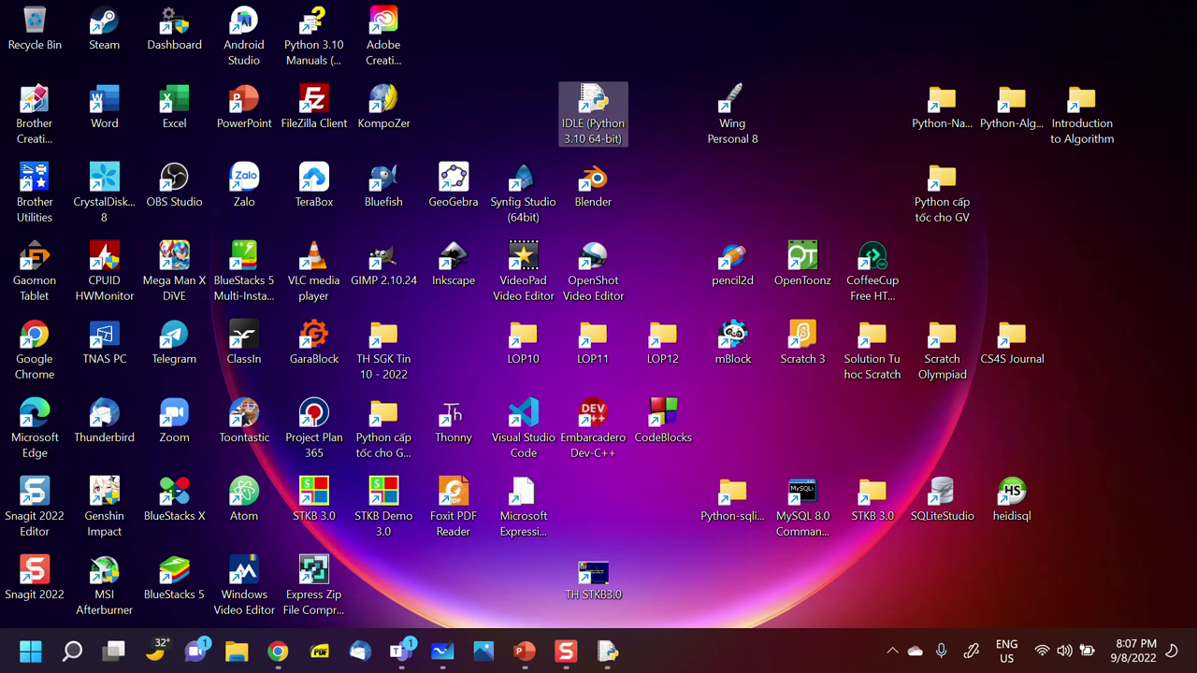
Switch to PowerPoint with Python CB Cap toc.pptx in a maximized window and enlarge slide 3 to 80% zoom
left_click(400, 650)
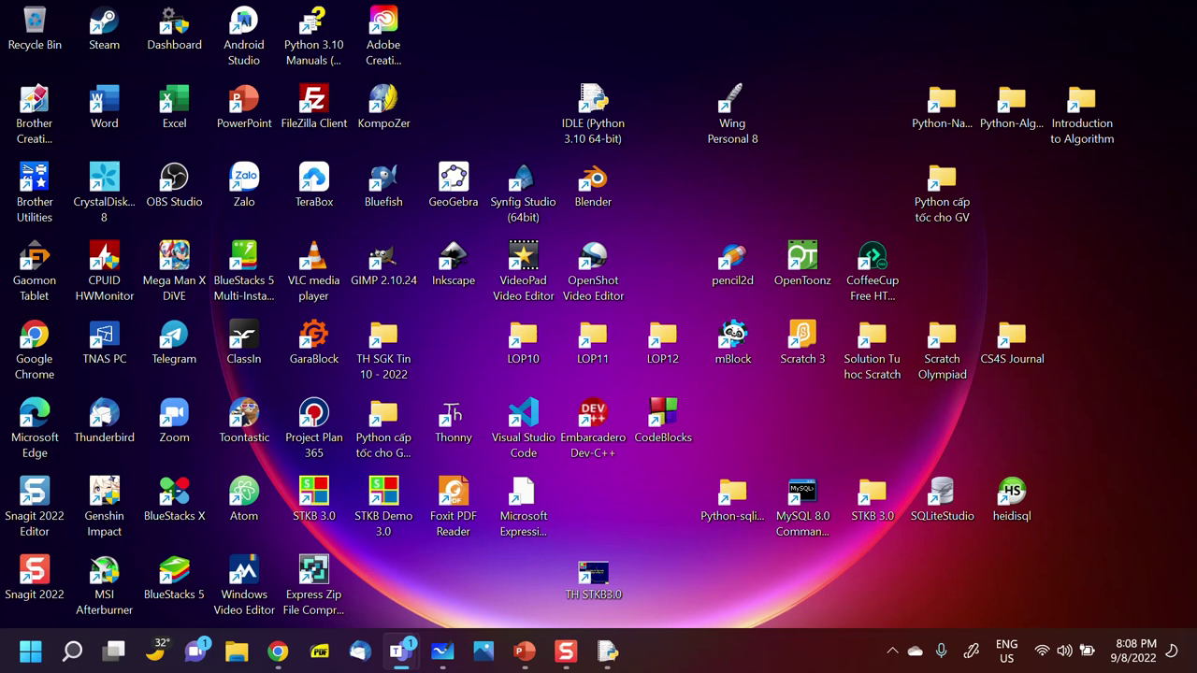
left_click(525, 651)
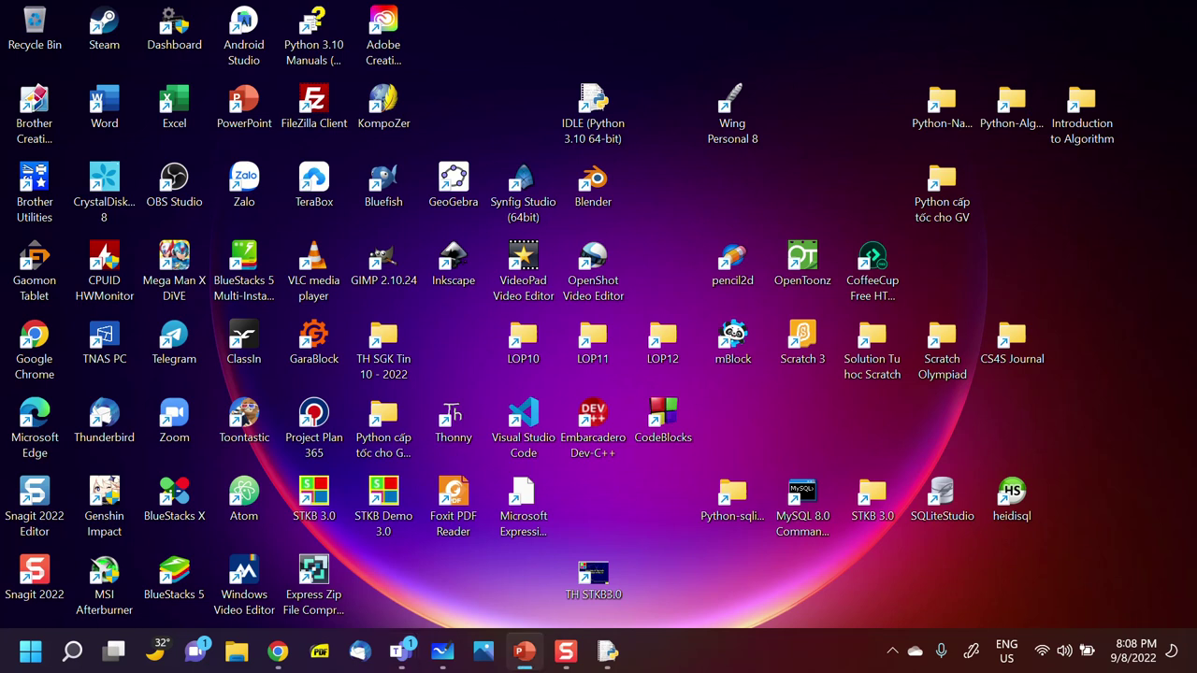
left_click_drag(1196, 150, 547, 112)
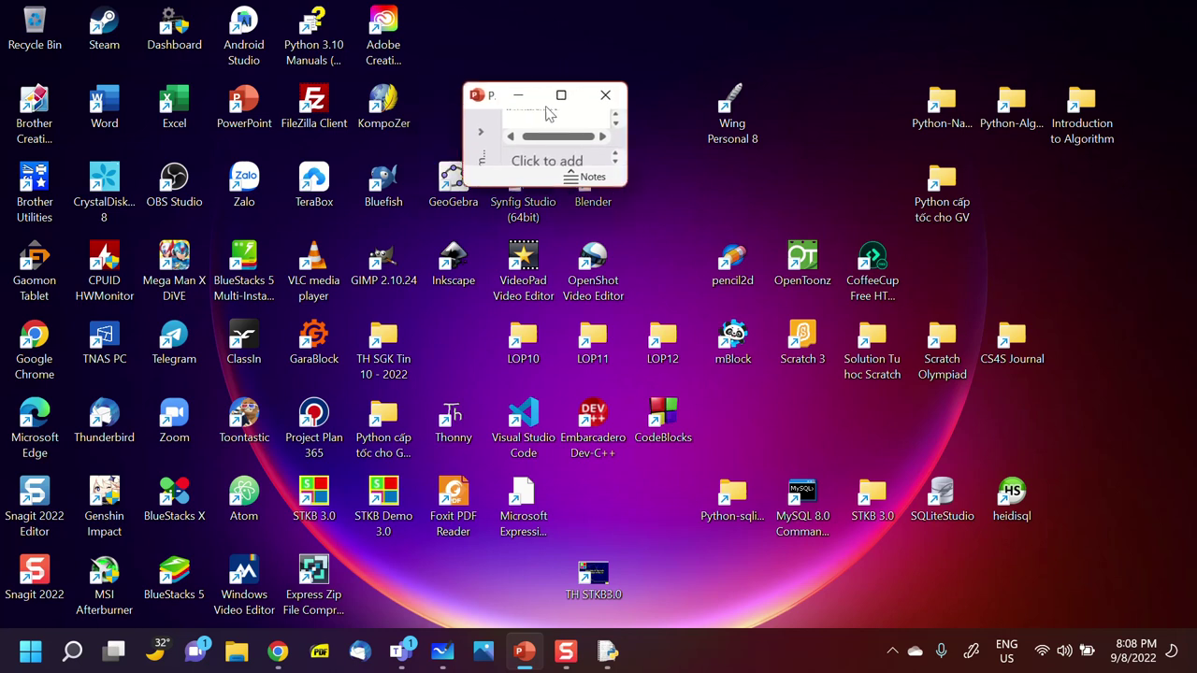
left_click(581, 99)
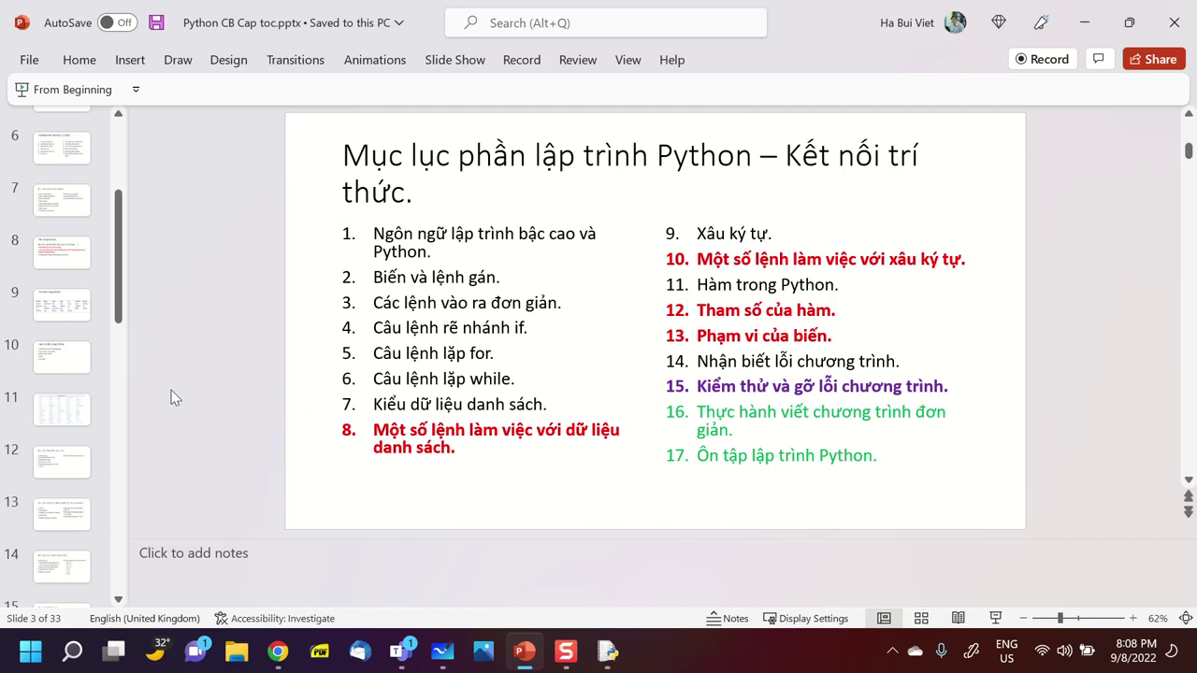
left_click(1130, 618)
left_click(1131, 618)
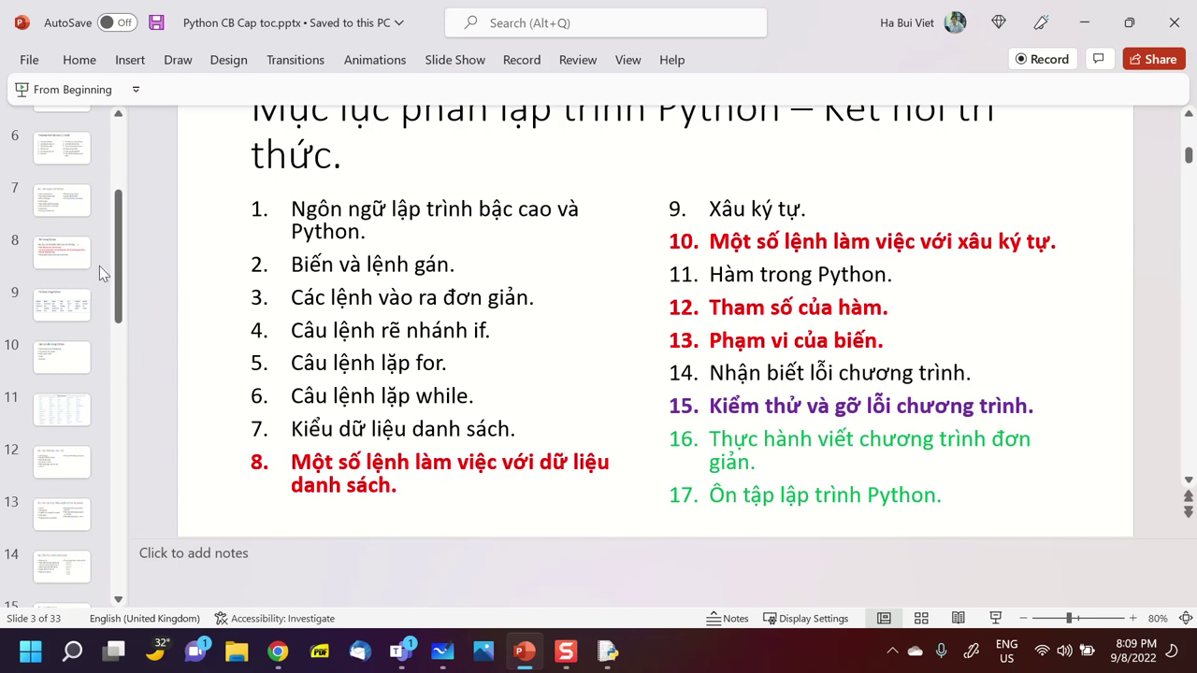
Show slide 4 with the Cánh diều table of contents, followed by slide 5 with the main Python 10 topics
left_click_drag(116, 267, 119, 224)
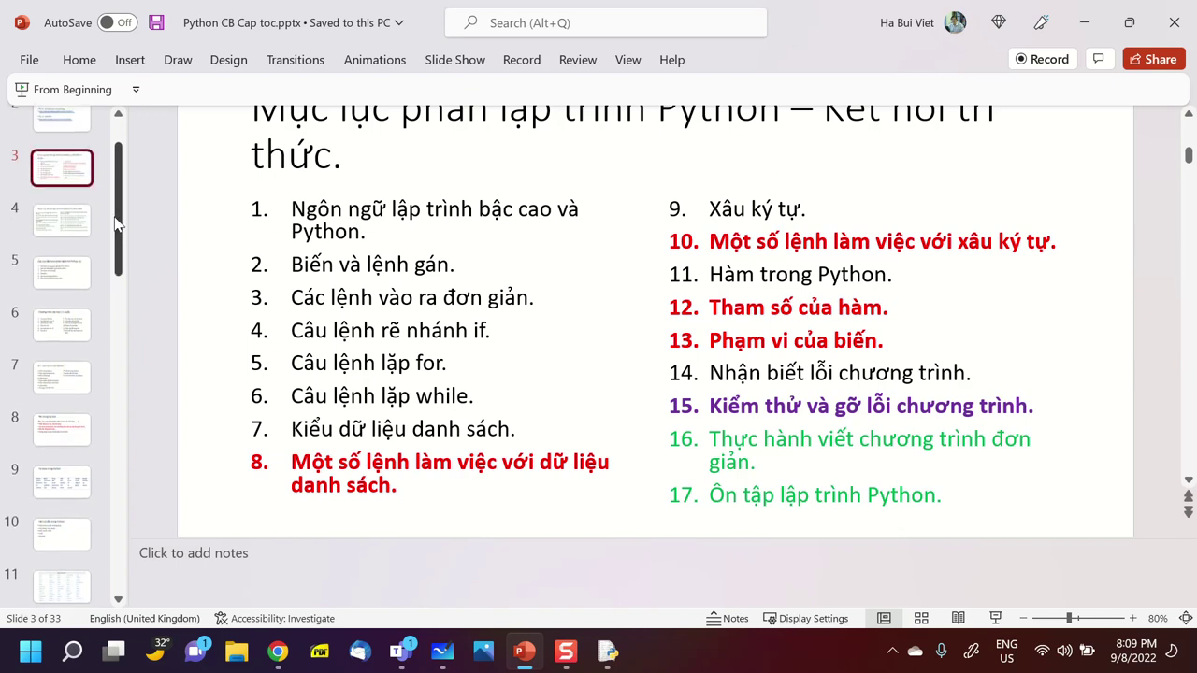
left_click(61, 222)
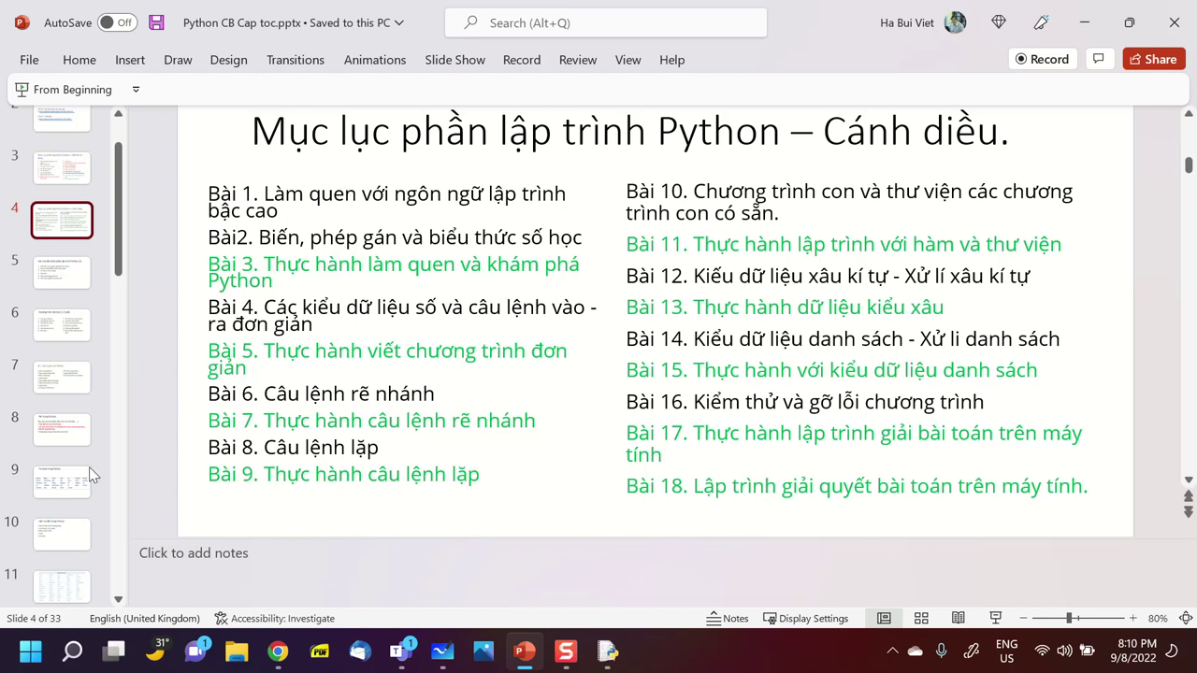
left_click(77, 277)
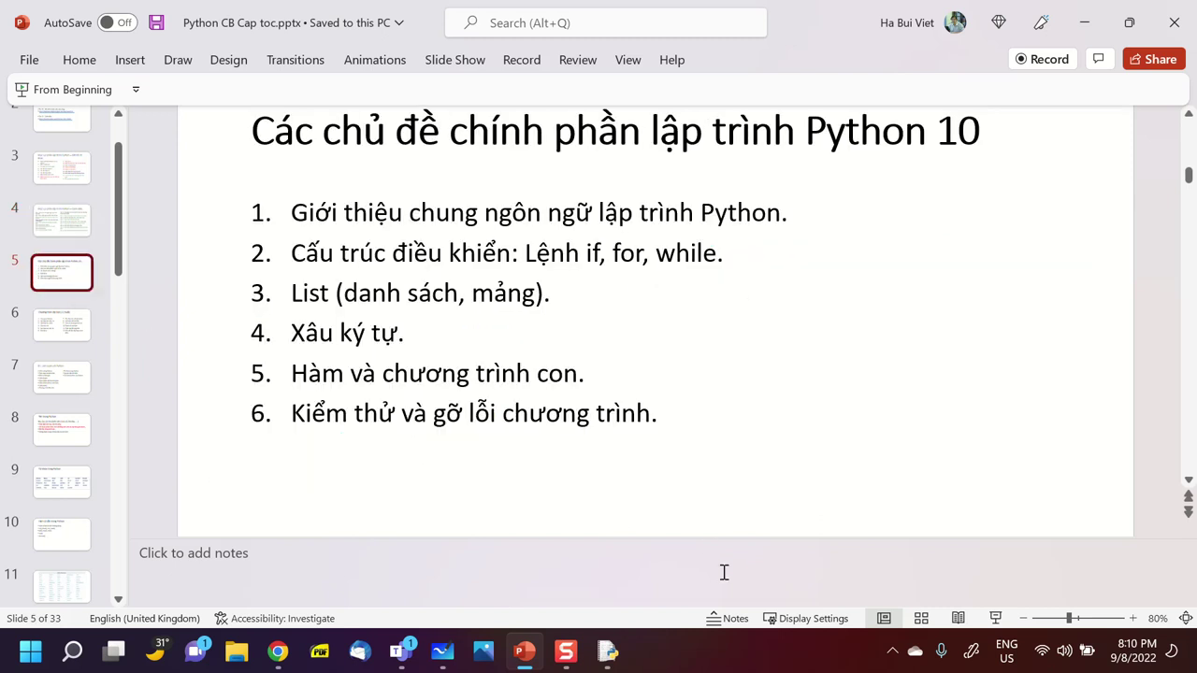
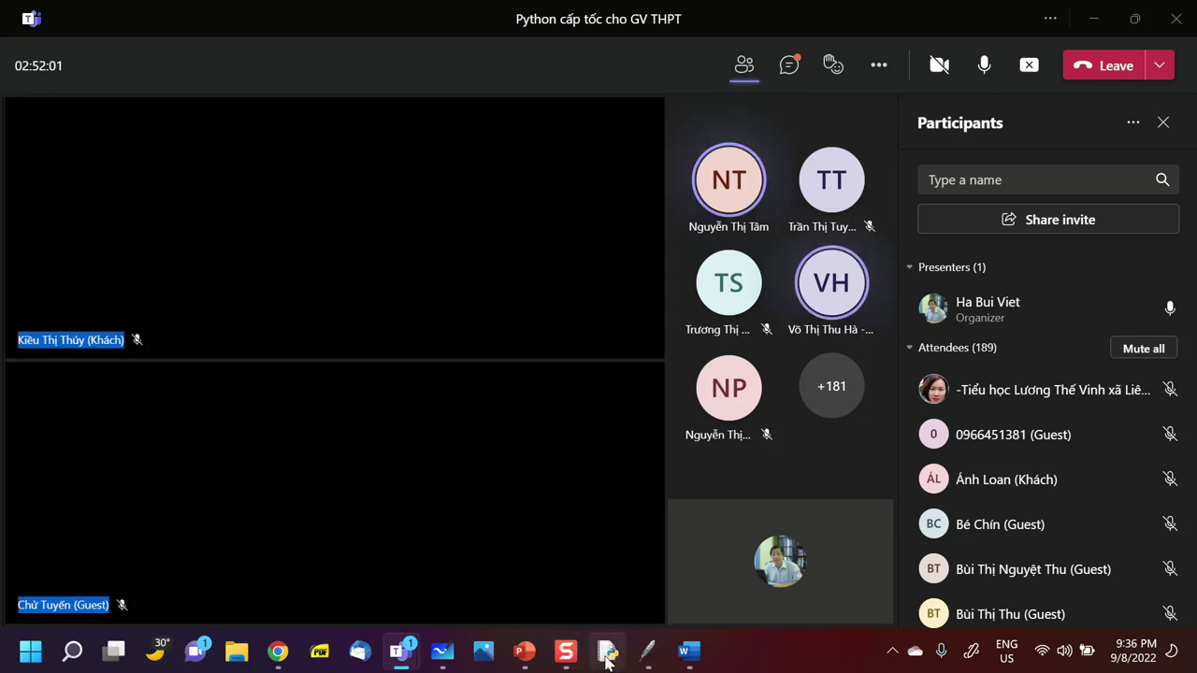
Switch to the IDLE shell and place the text cursor at the empty prompt after the x*x result
left_click(606, 654)
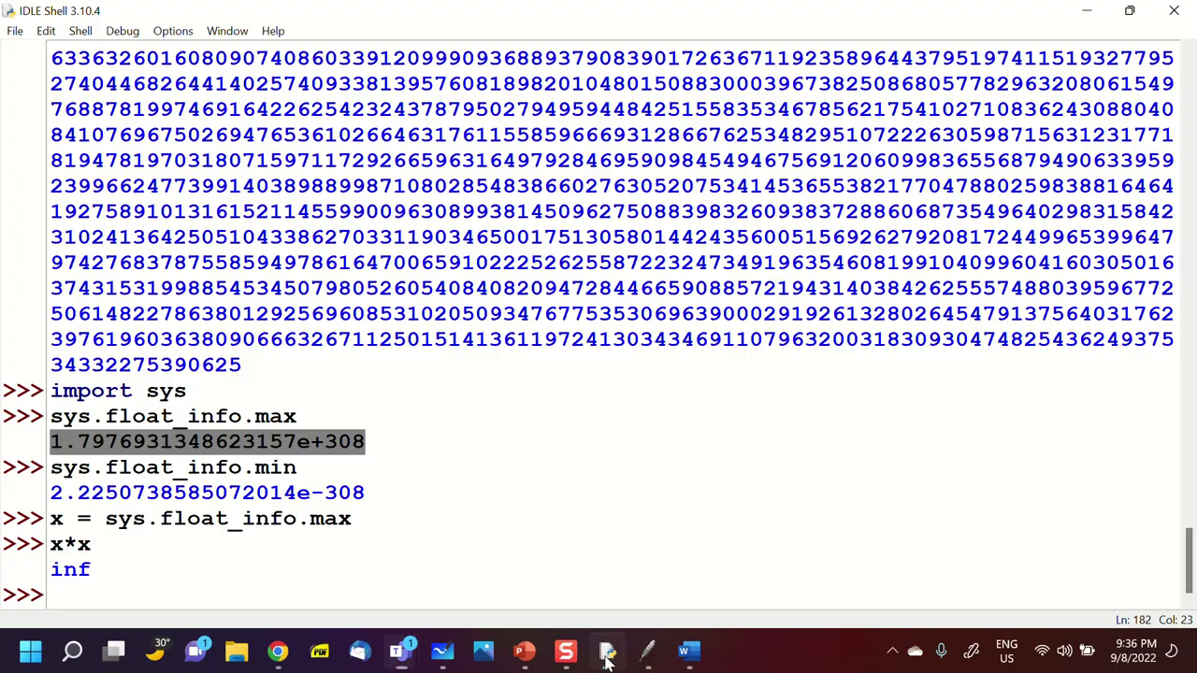
left_click(298, 575)
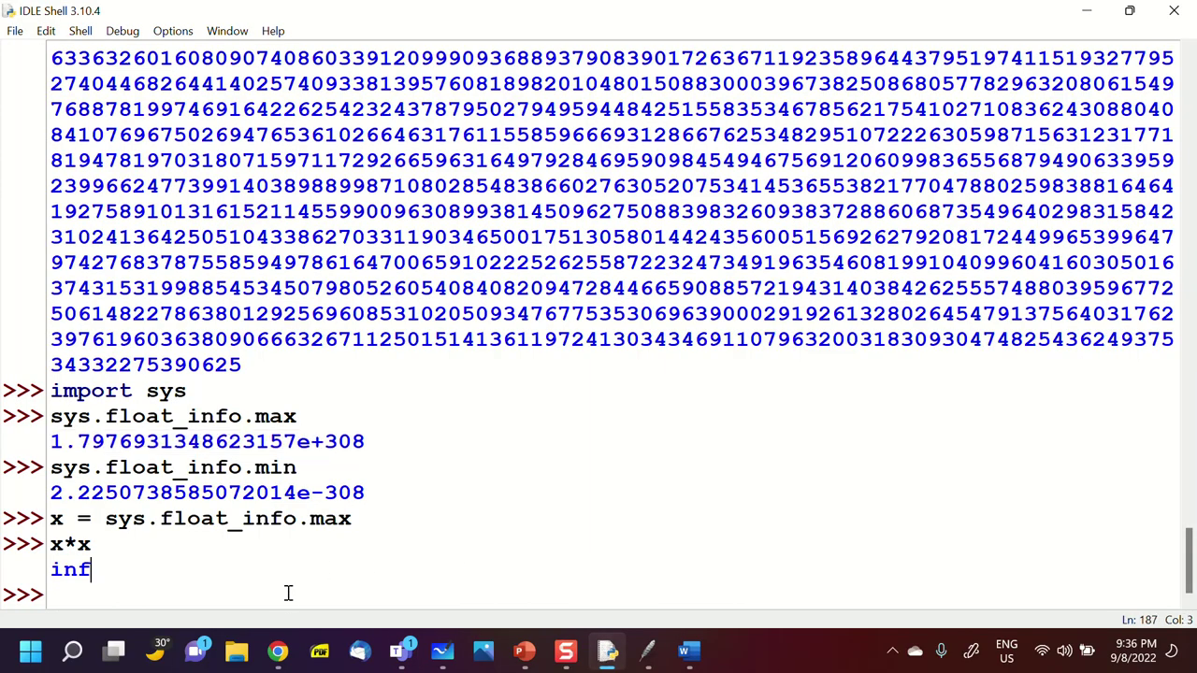
left_click(140, 596)
Minimize the open windows and show the IDLE shortcut's file location, the Python310 folder, in a maximized window
left_click(1088, 9)
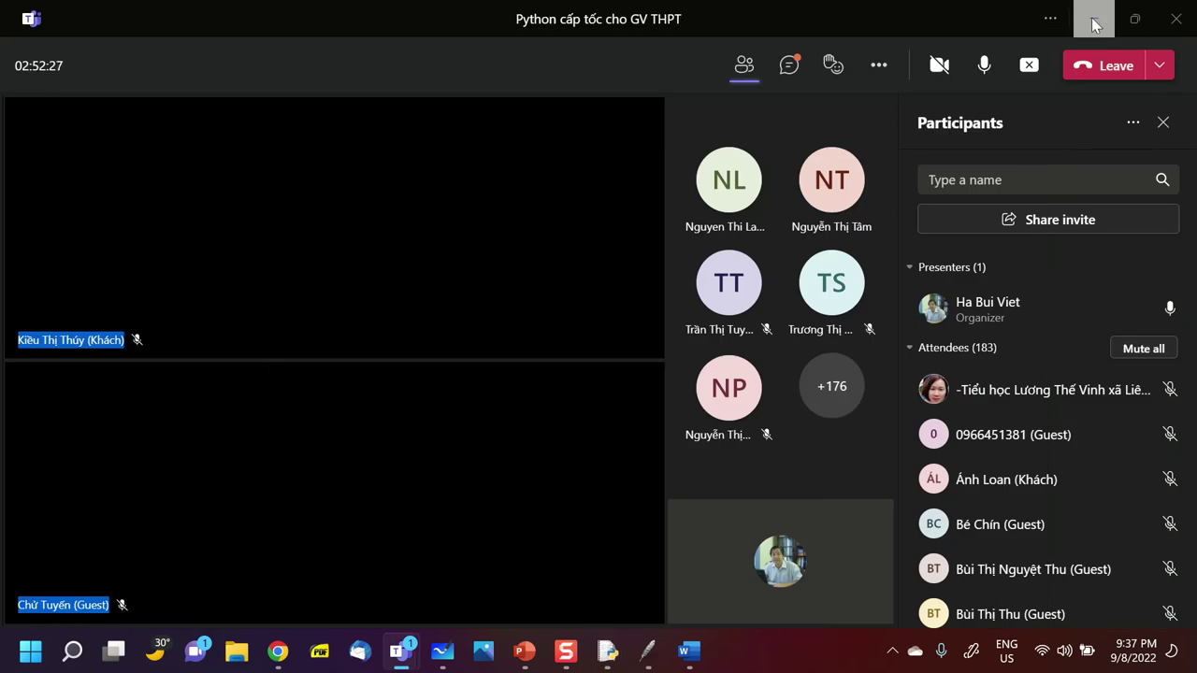
left_click(1096, 21)
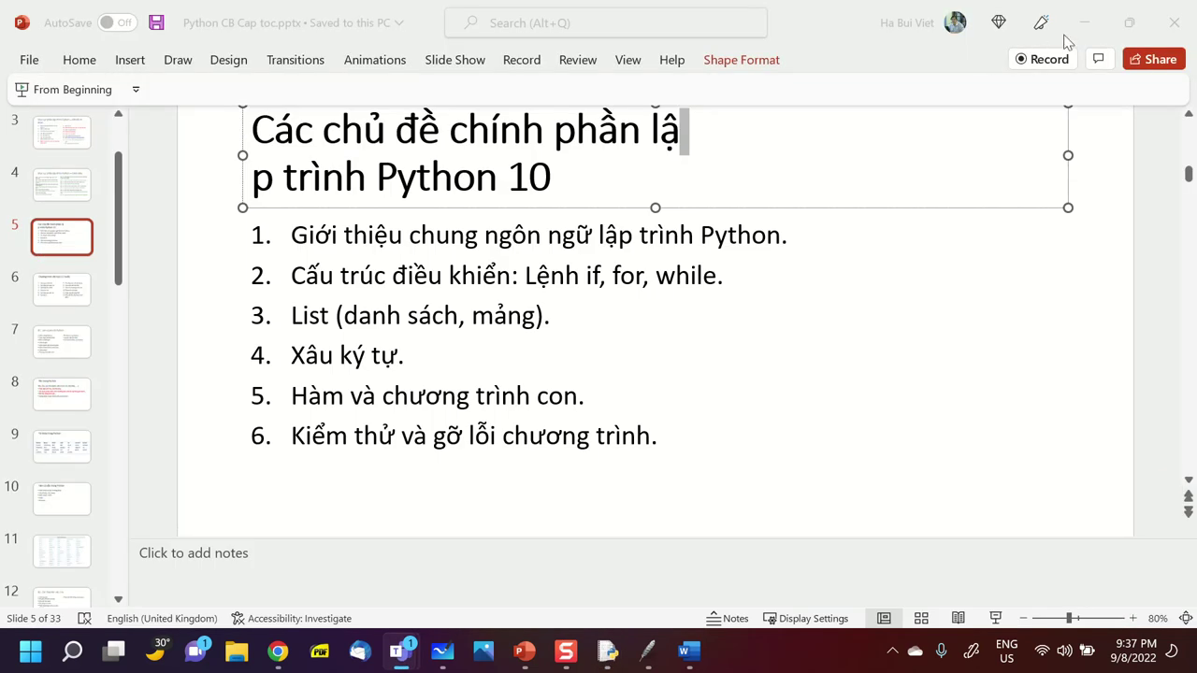
left_click(1082, 24)
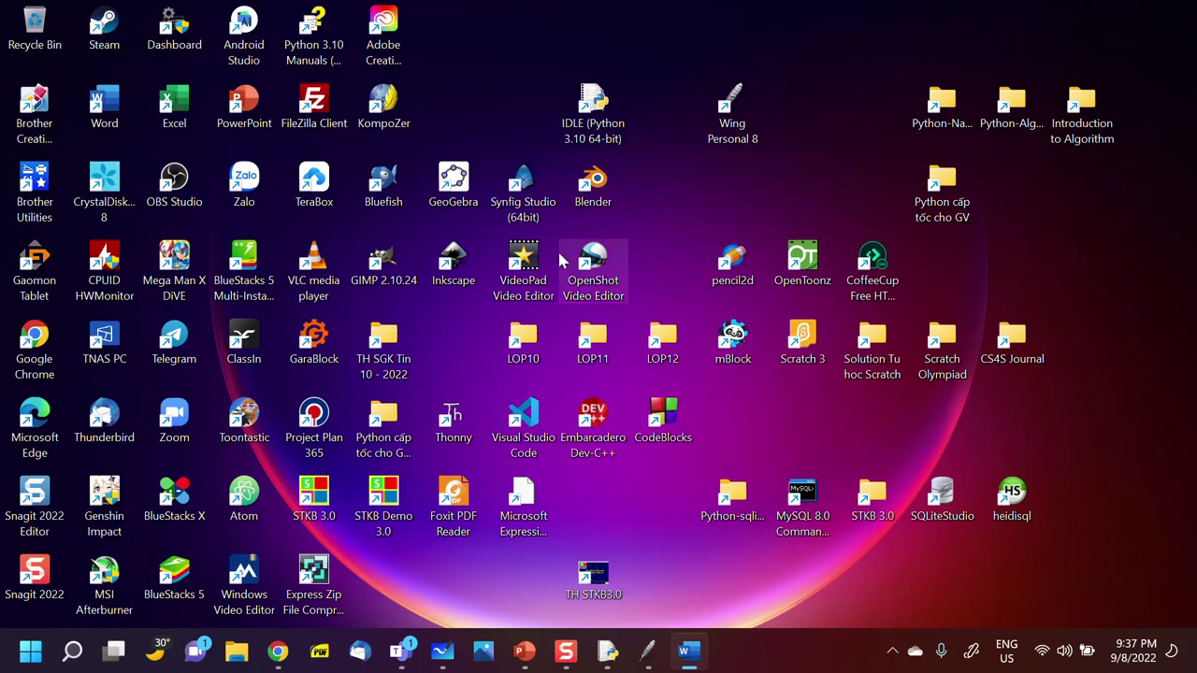
right_click(574, 133)
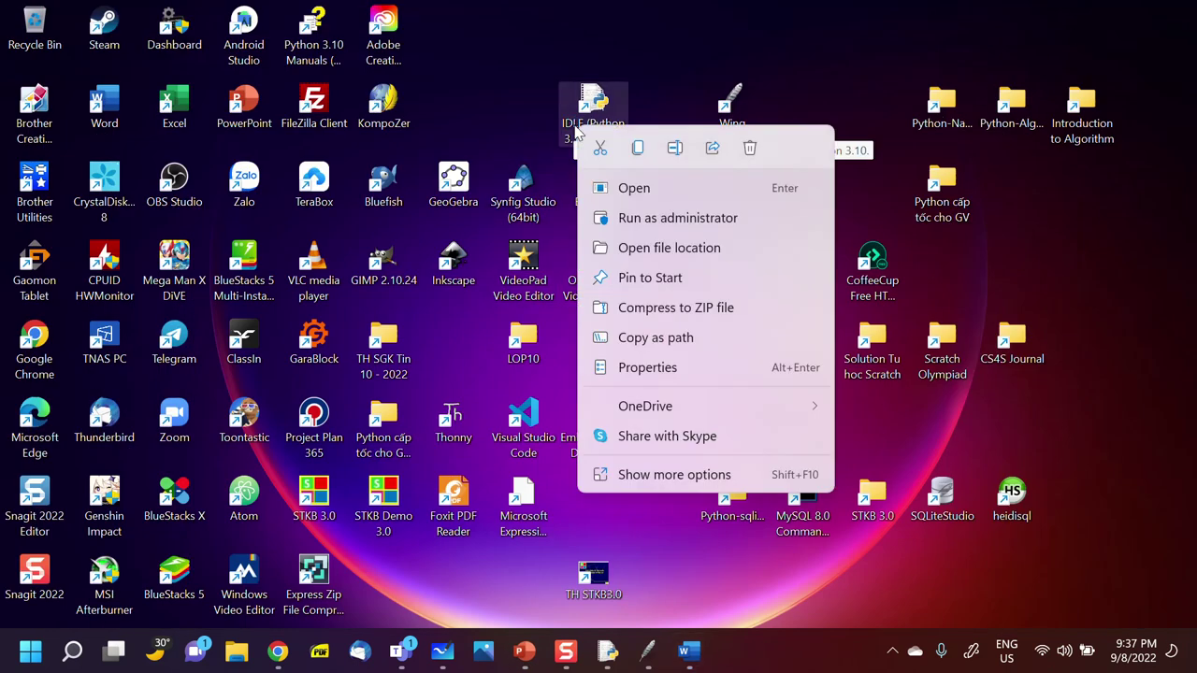
left_click(650, 250)
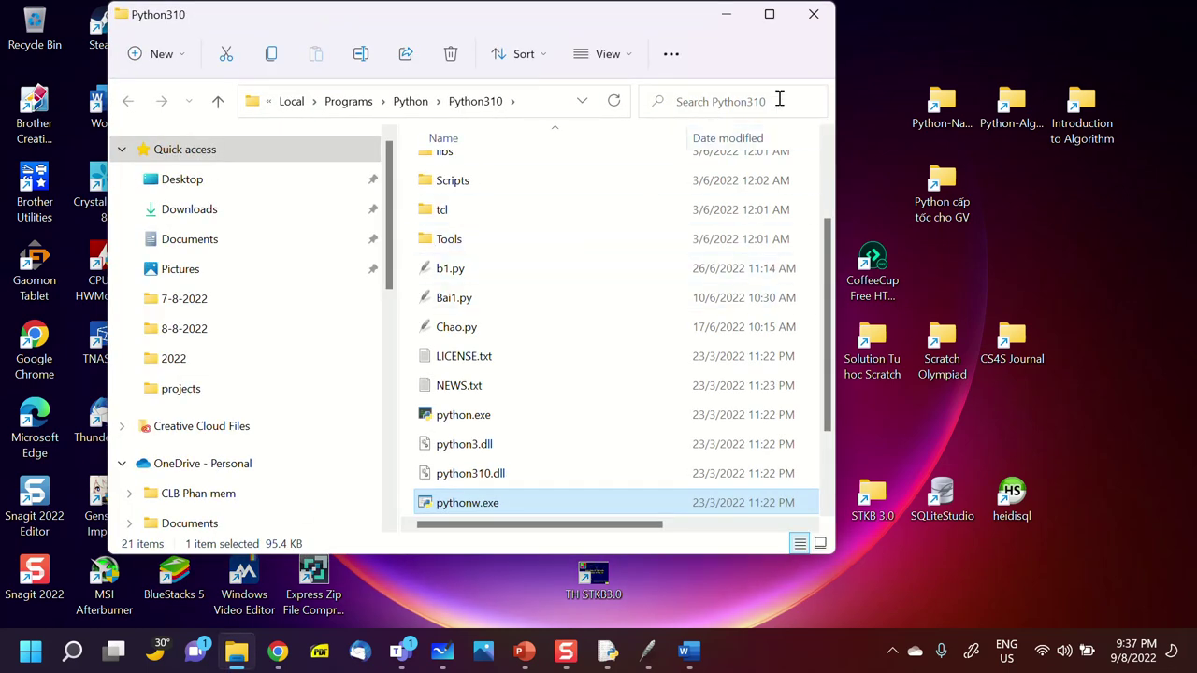
left_click(770, 19)
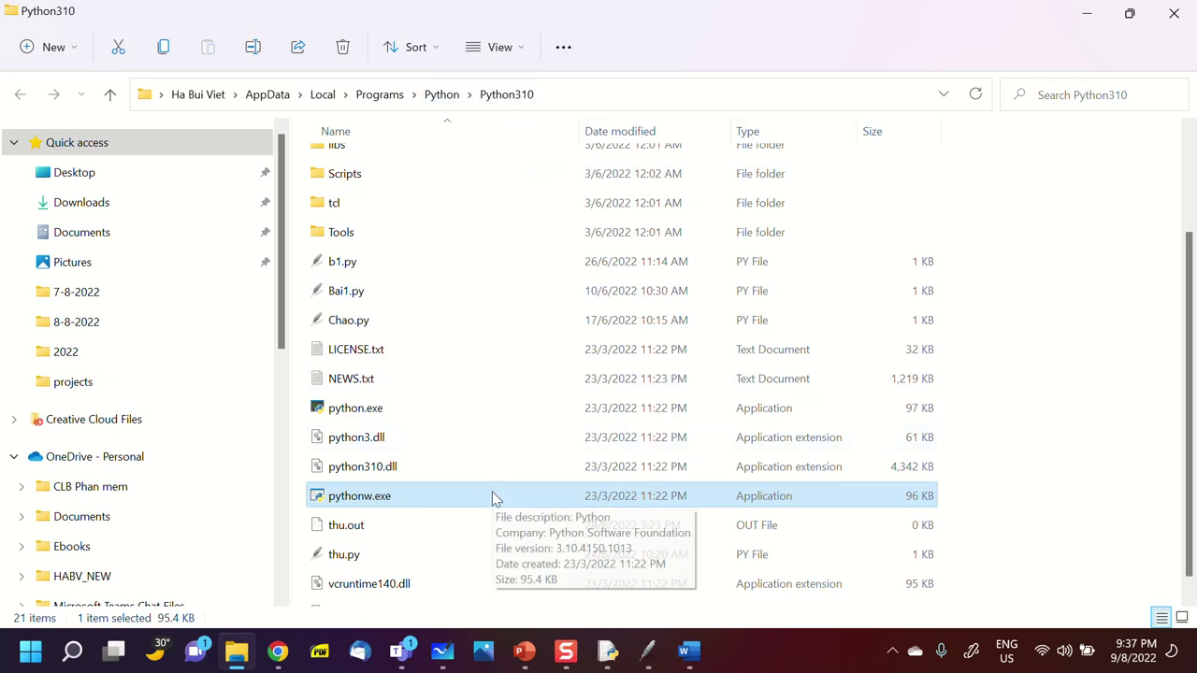
Select python.exe in the Python310 folder, view the file details of pythonw.exe, and switch back to the IDLE shell
scroll(494, 497, "down", 1)
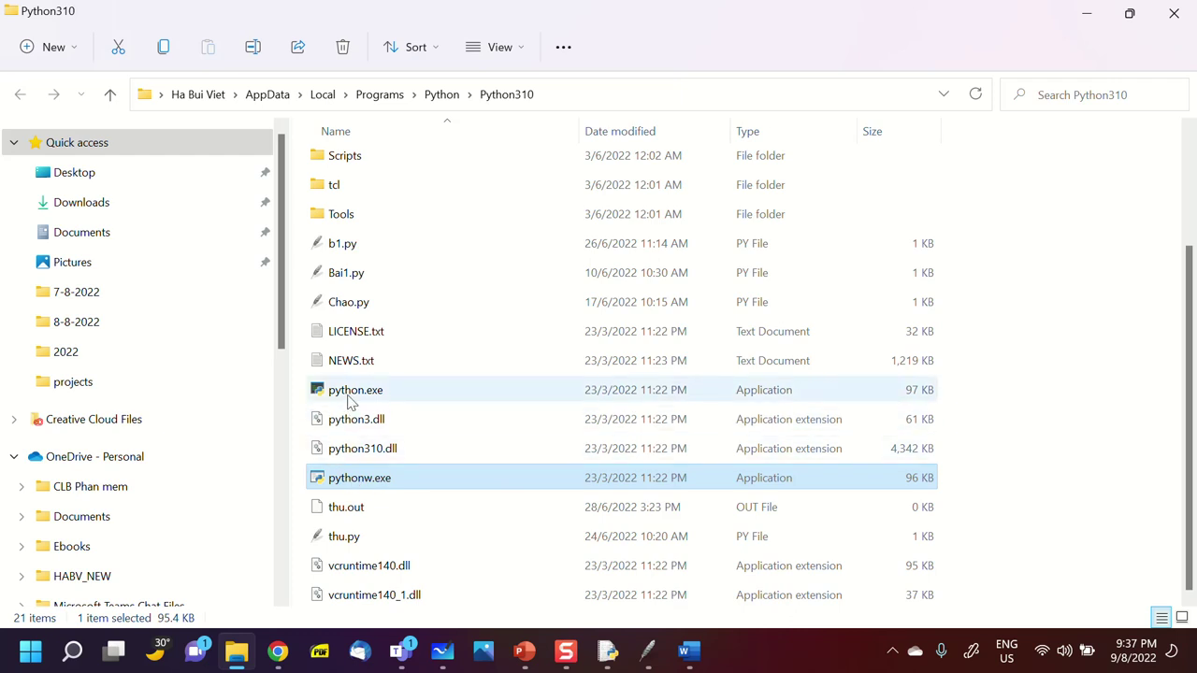
left_click(346, 397)
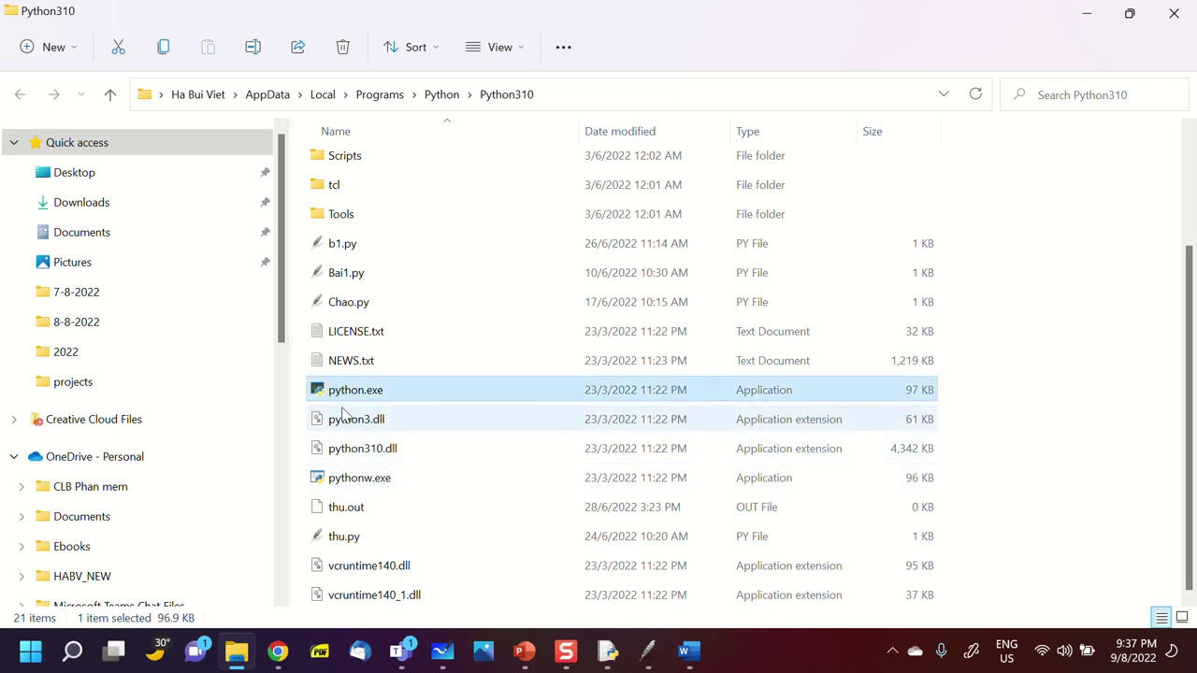
mouse_move(350, 402)
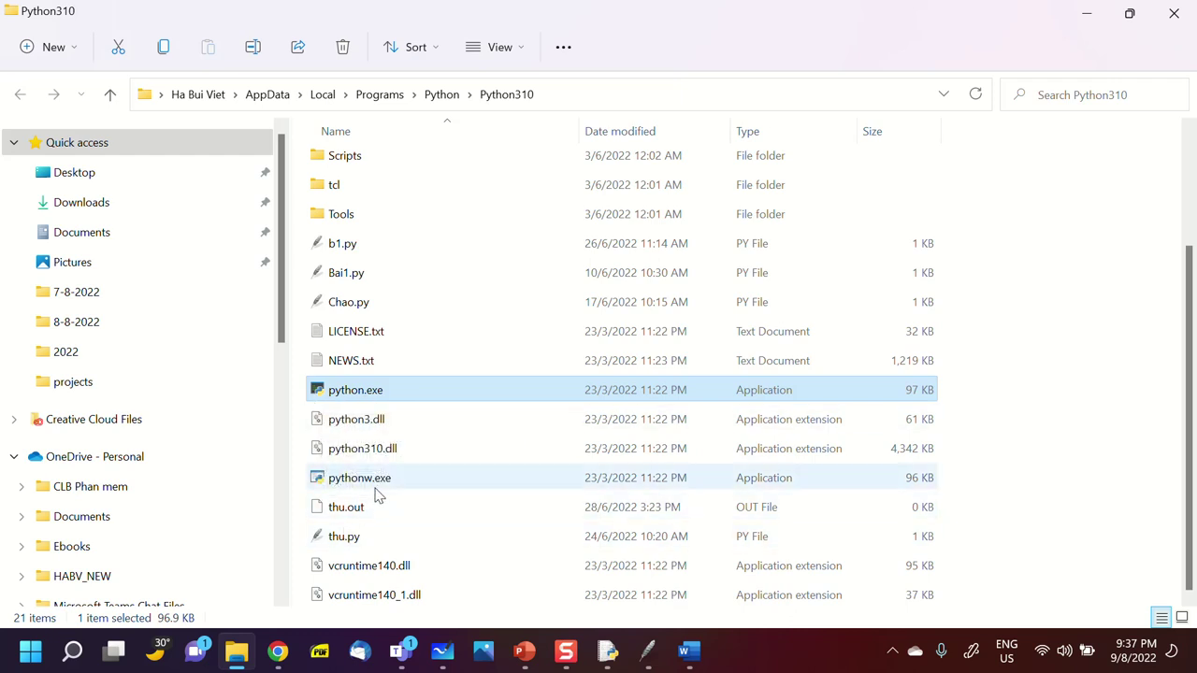
mouse_move(377, 494)
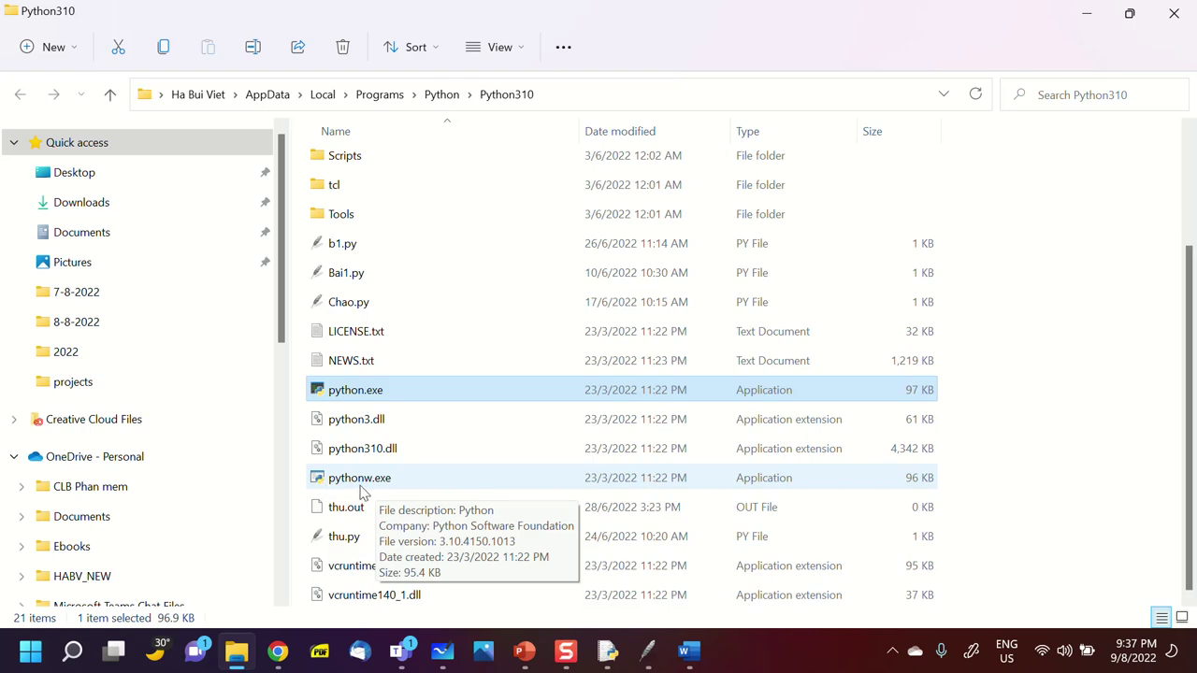
left_click(607, 652)
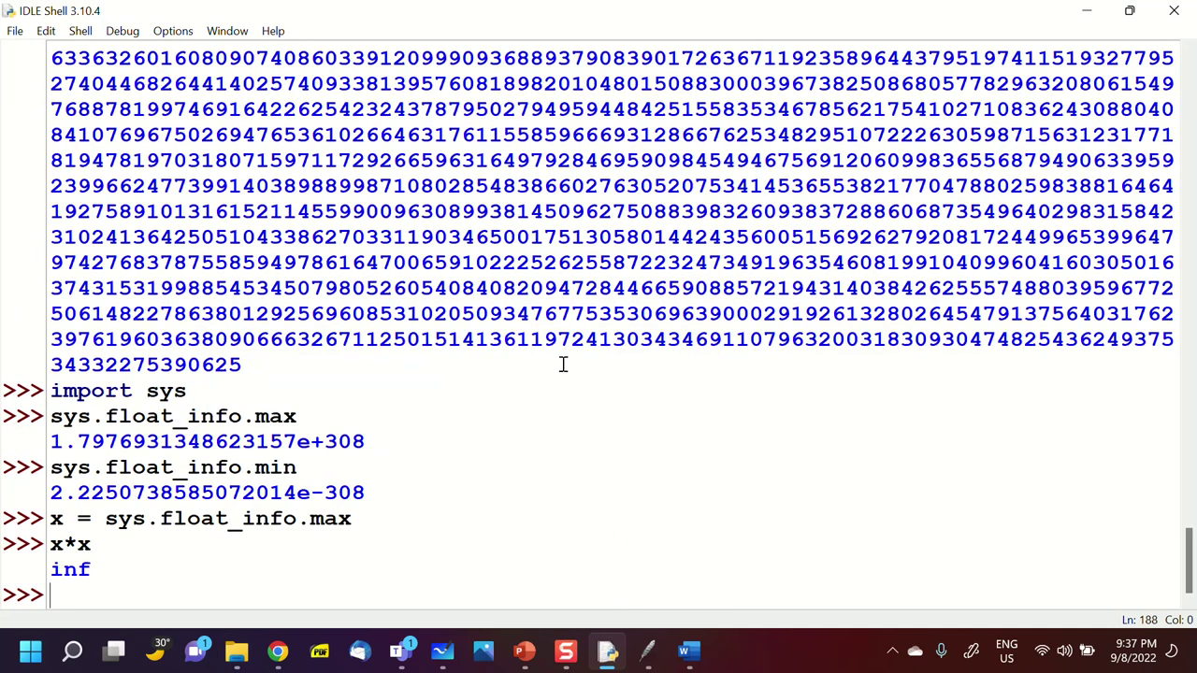
Close the IDLE shell and run python.exe from the Python310 folder, moving its console window over the folder before closing it
left_click(1162, 13)
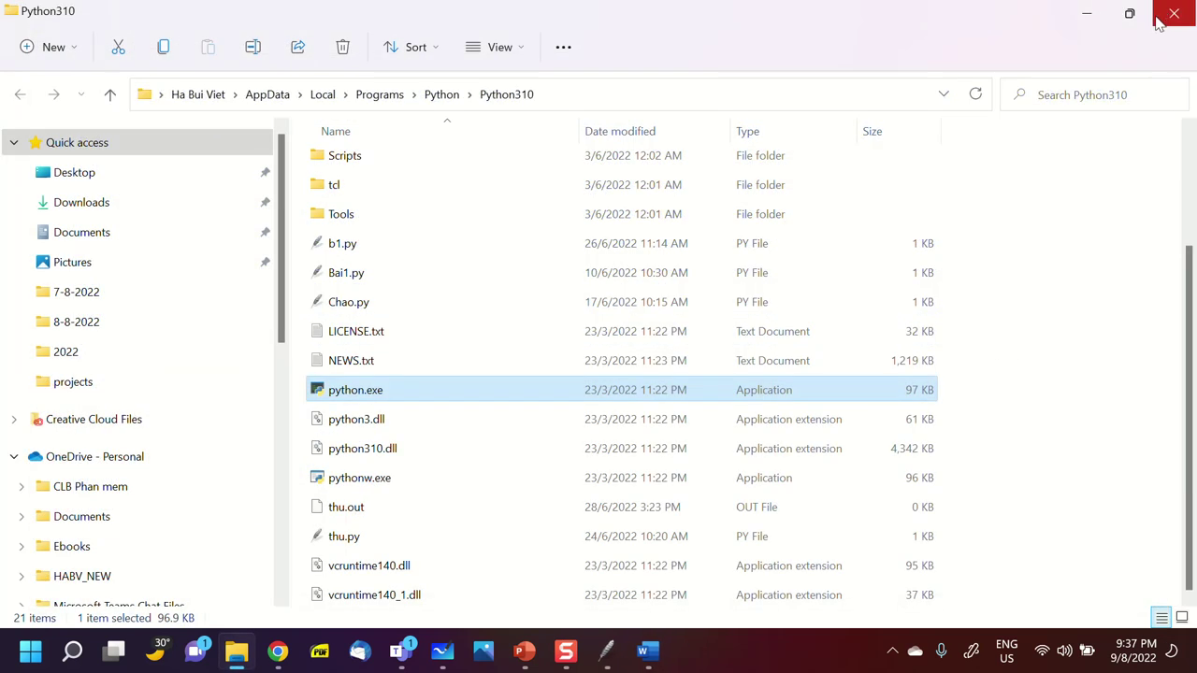
double_click(361, 393)
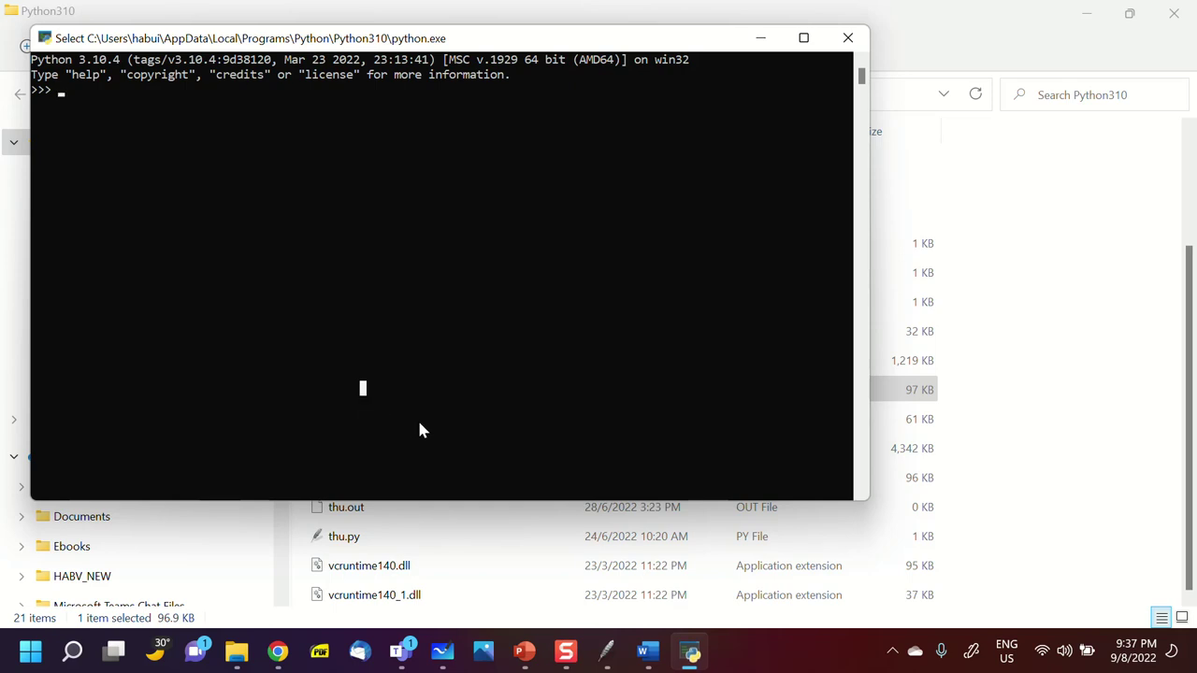
left_click_drag(366, 41, 505, 73)
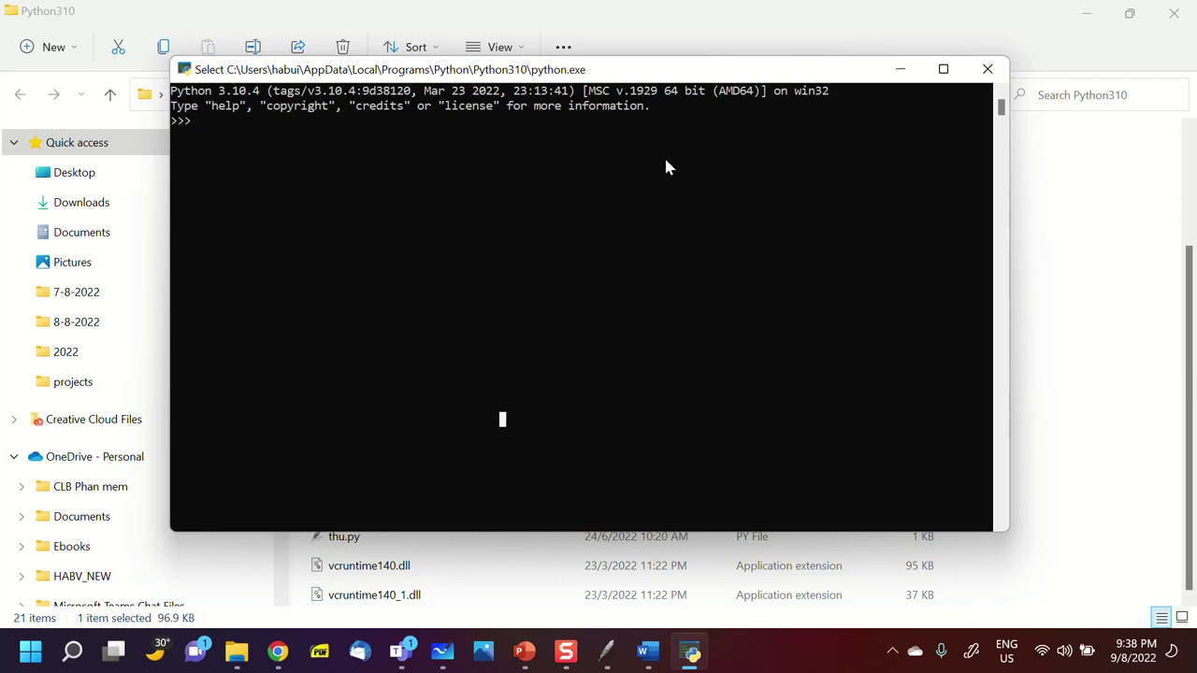
left_click(987, 69)
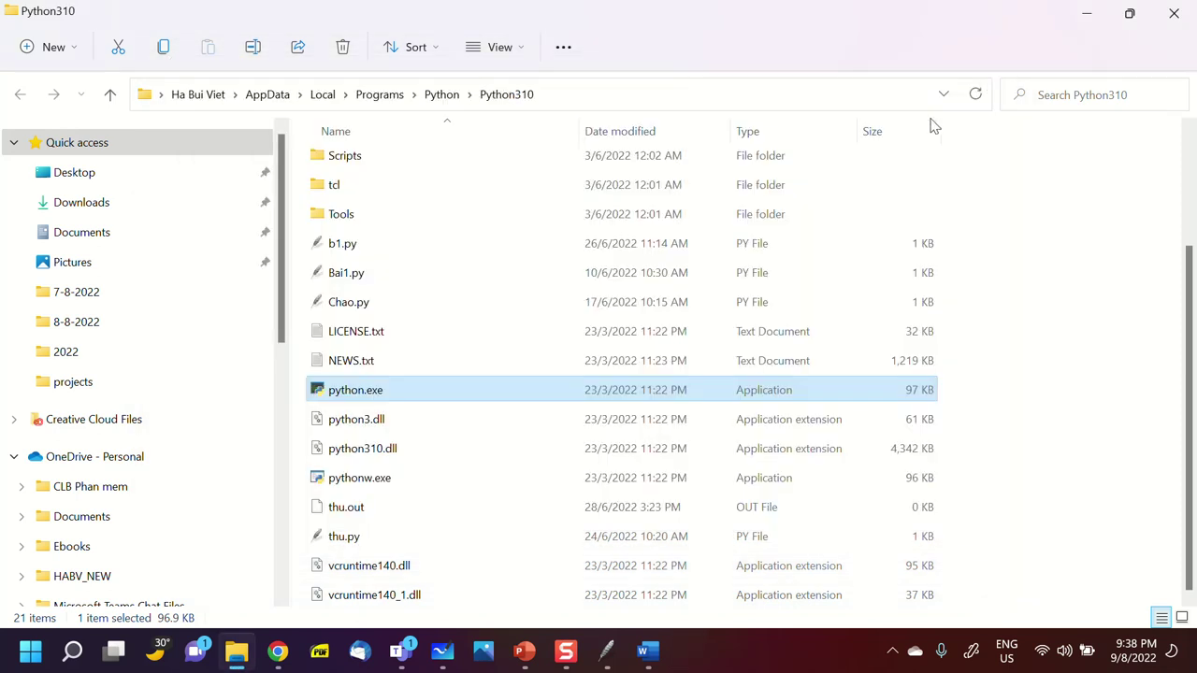
Run pythonw.exe from the Python310 folder and minimize the folder window to reveal the desktop
left_click(344, 488)
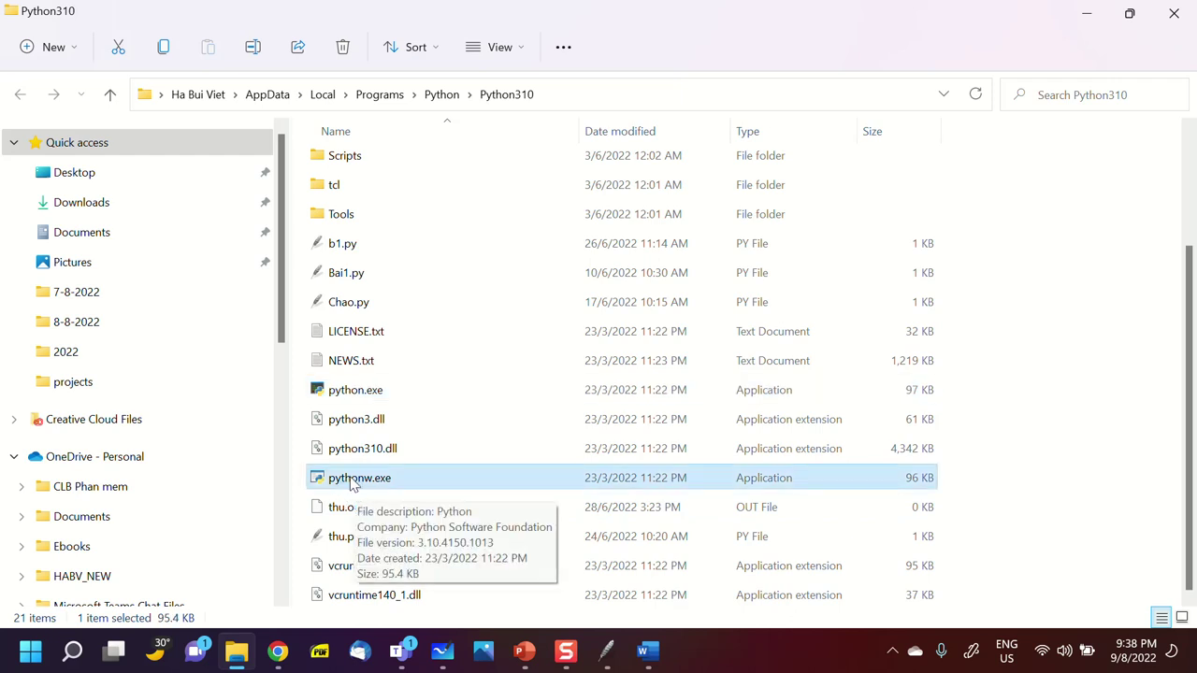
double_click(352, 487)
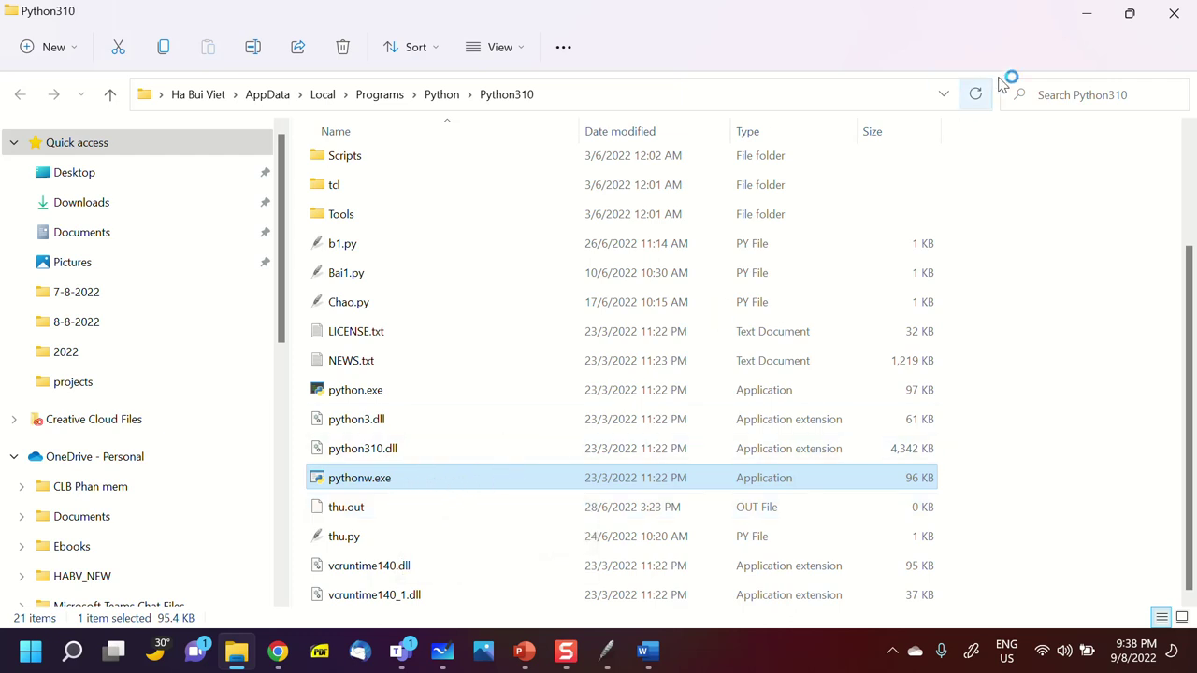
left_click(1087, 19)
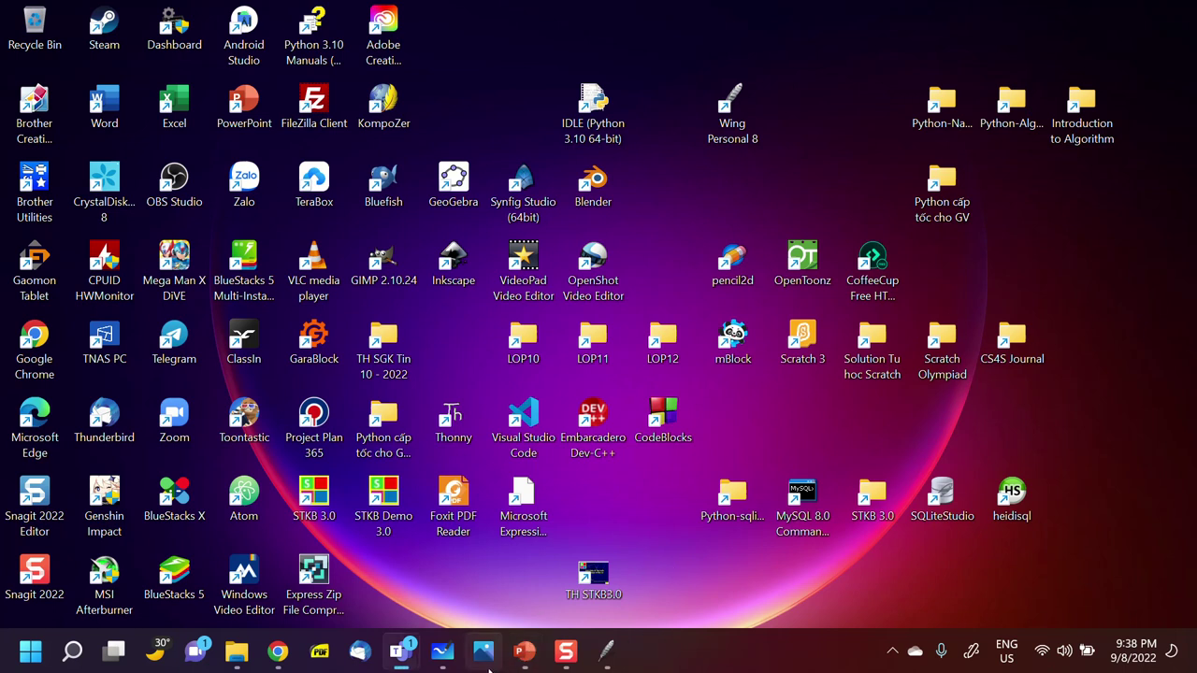
Switch to Microsoft Teams and show the "Python cấp tốc cho GV THPT" meeting window
mouse_move(402, 662)
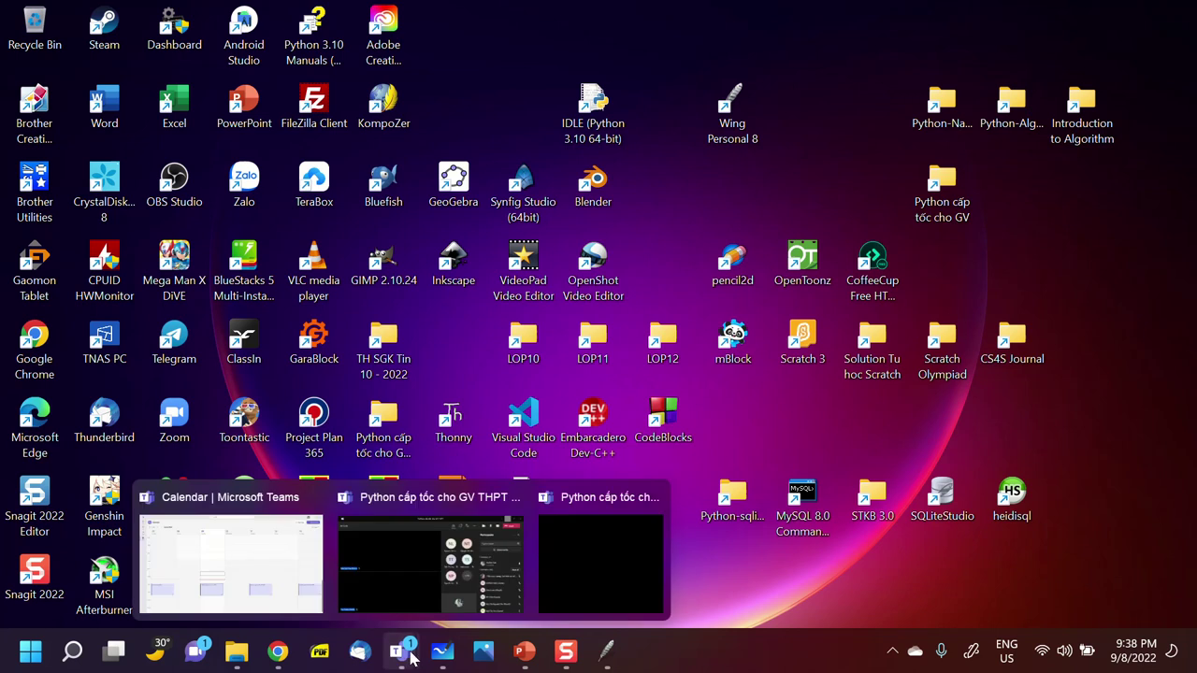
left_click(436, 604)
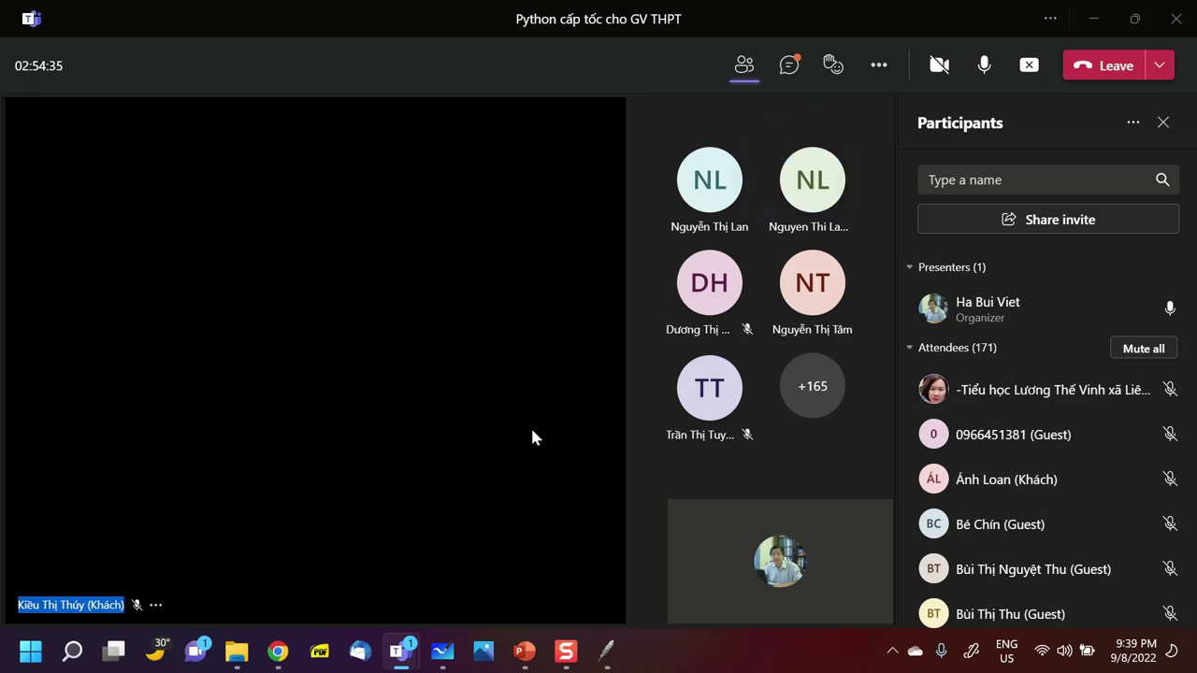
Minimize the meeting window and move the Thonny desktop shortcut beside the Wing Personal 8 shortcut
left_click(1094, 21)
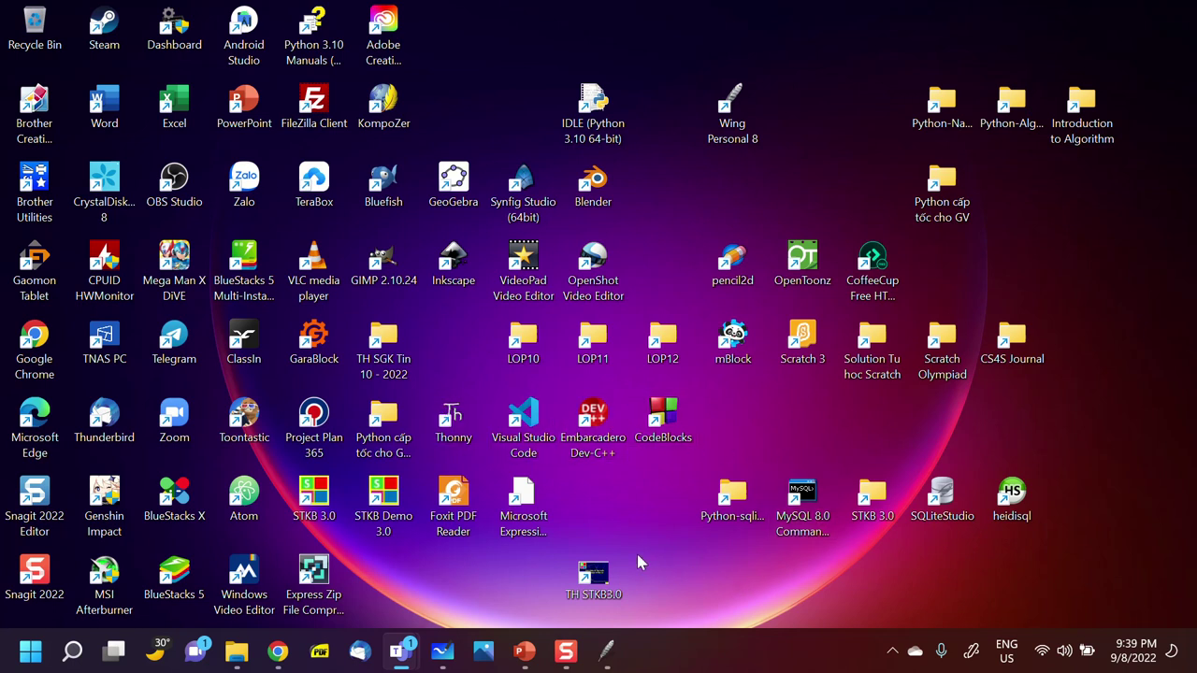
left_click_drag(454, 408, 818, 120)
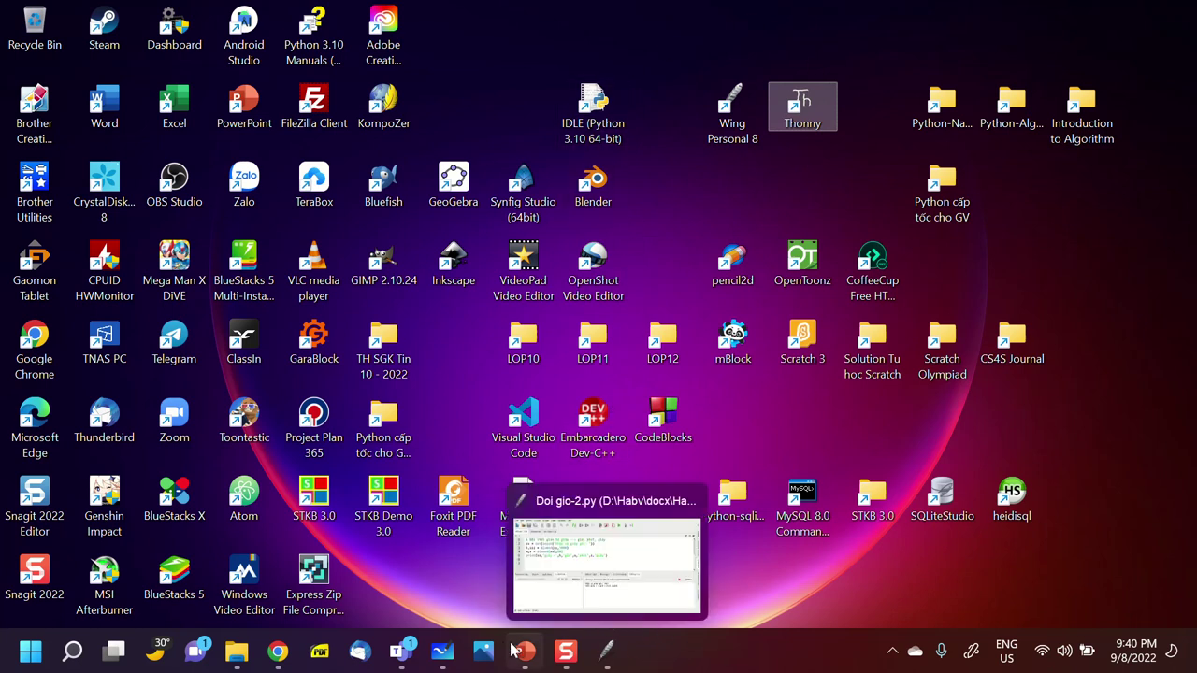
Return from the desktop to the Teams meeting window with its participants list
mouse_move(447, 664)
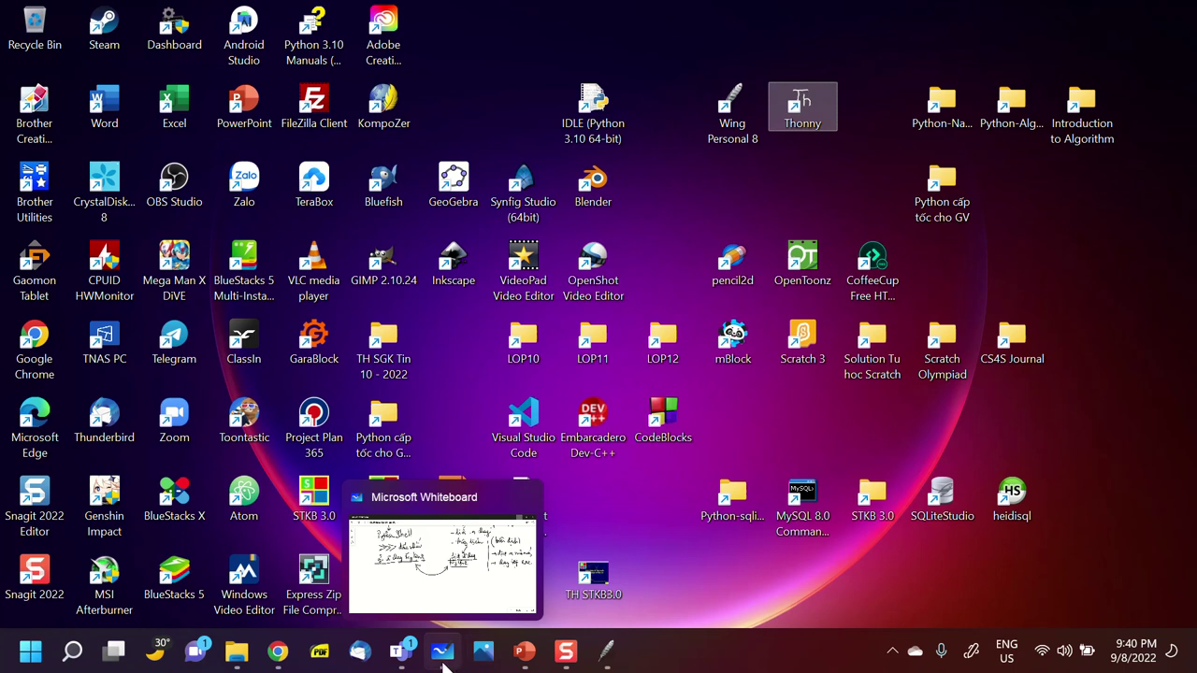
mouse_move(402, 652)
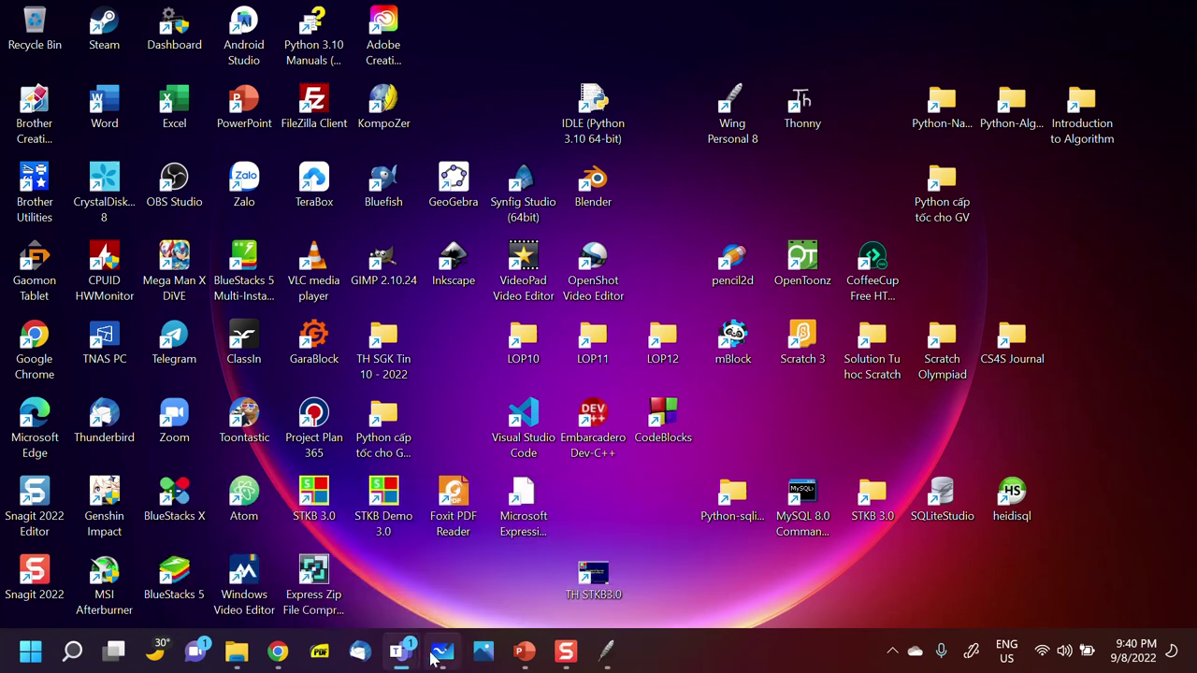
left_click(399, 590)
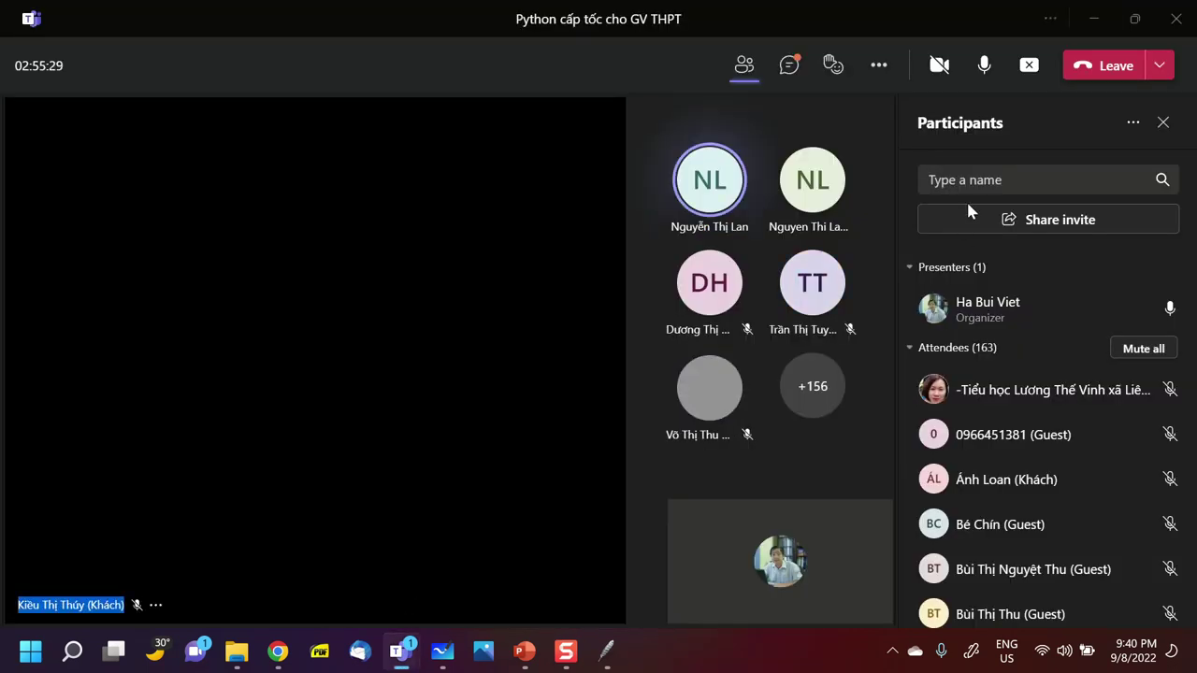